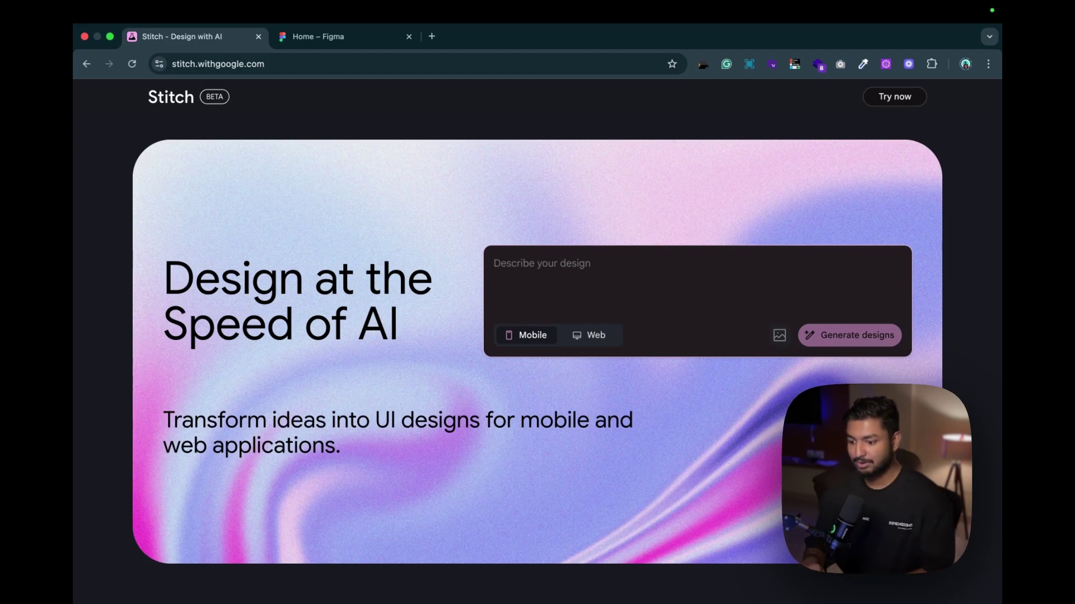
{"action": "scroll", "coordinate": [516, 233], "scroll_direction": "down", "scroll_amount": 2}
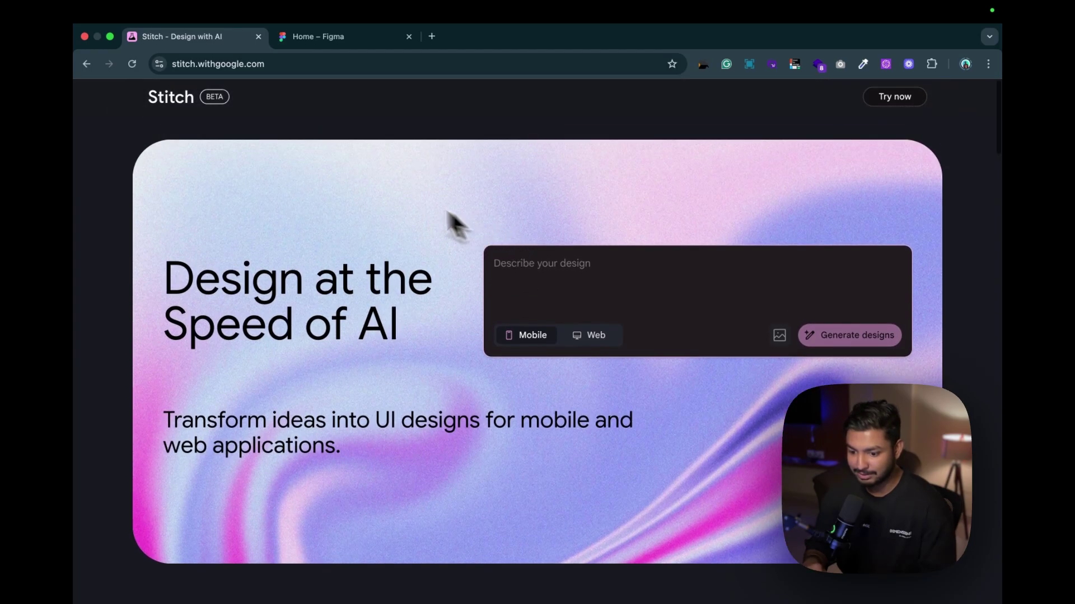
{"action": "scroll", "coordinate": [277, 210], "scroll_direction": "down", "scroll_amount": 3}
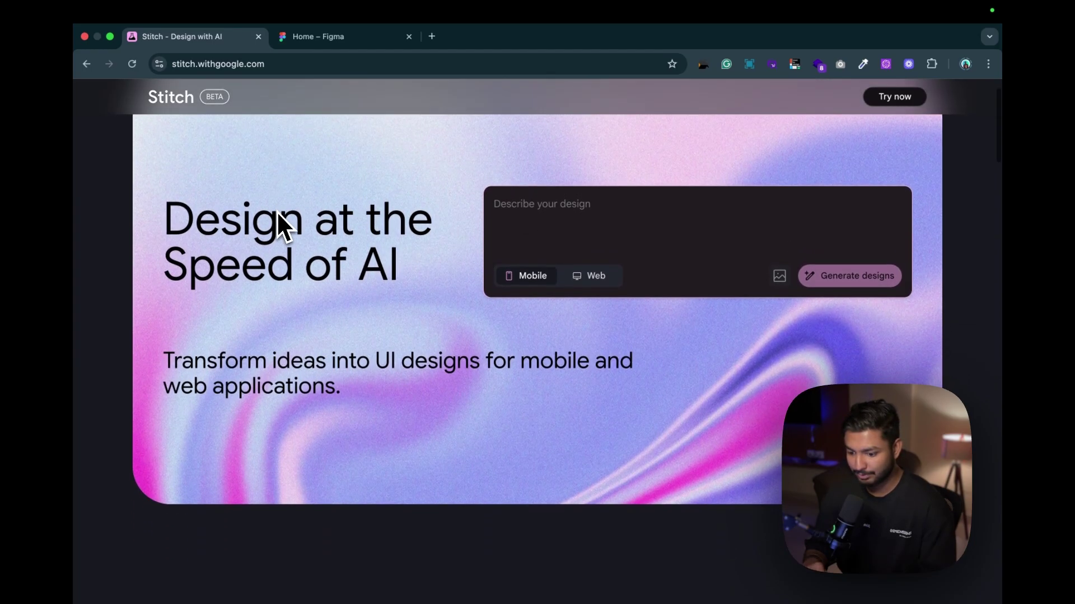
{"action": "scroll", "coordinate": [277, 210], "scroll_direction": "up", "scroll_amount": 3}
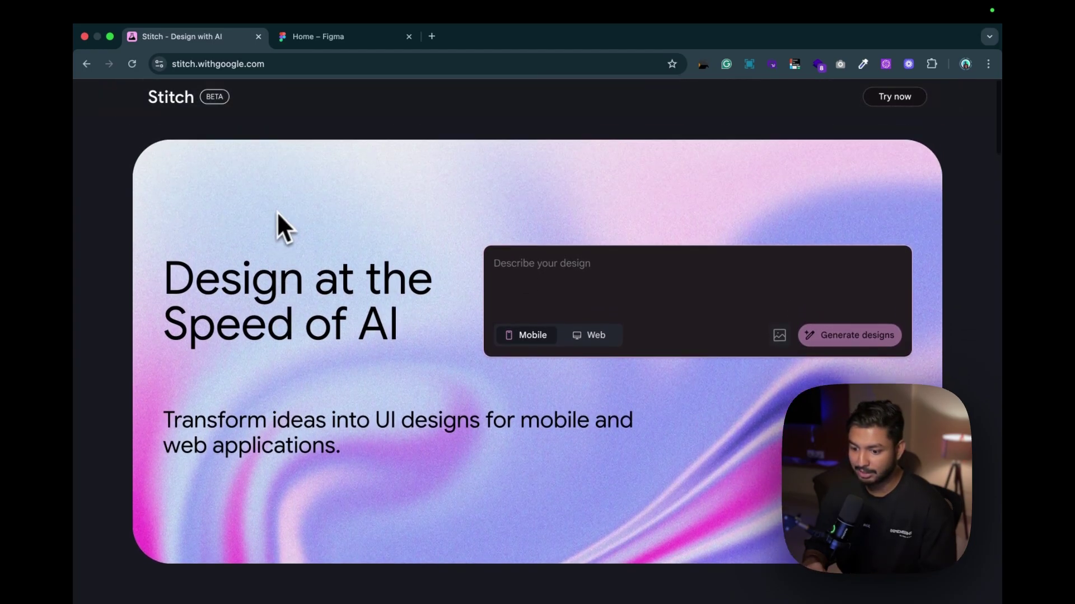
{"action": "scroll", "coordinate": [278, 280], "scroll_direction": "down", "scroll_amount": 2}
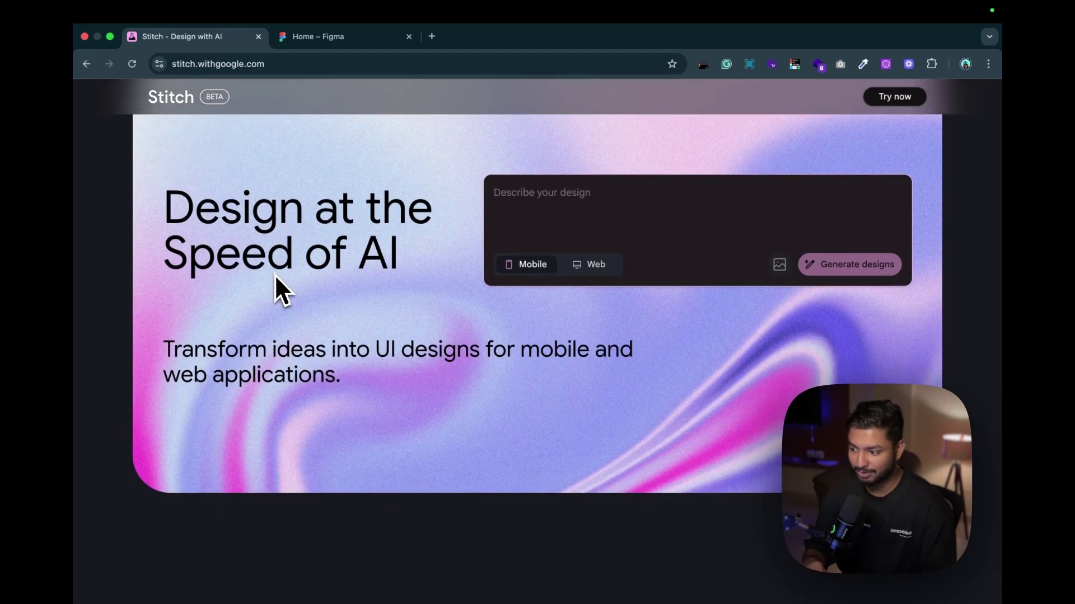
{"action": "scroll", "coordinate": [278, 279], "scroll_direction": "down", "scroll_amount": 3}
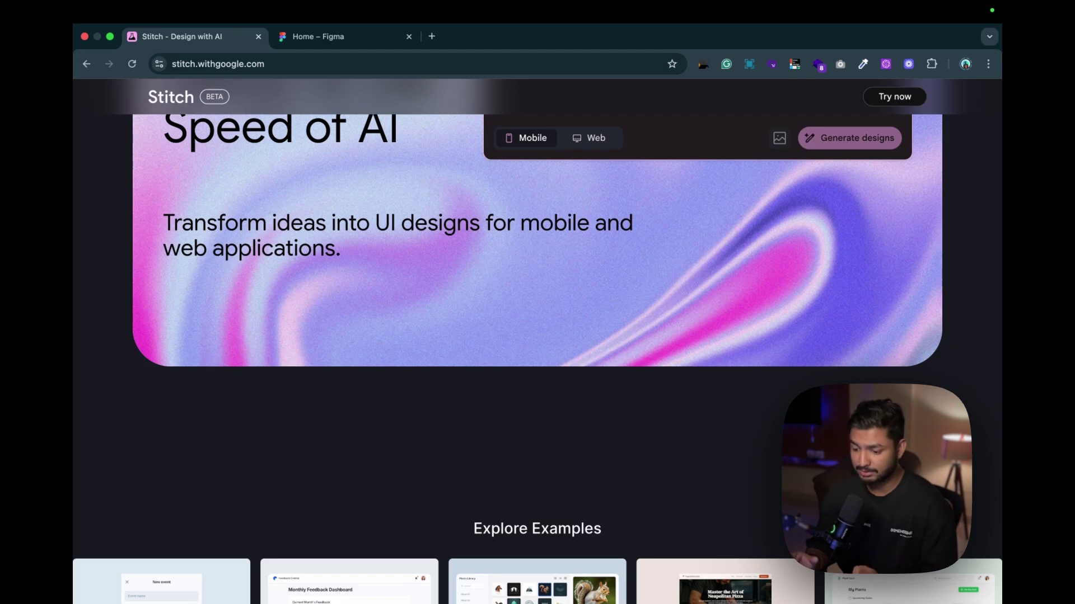
{"action": "scroll", "coordinate": [538, 307], "scroll_direction": "down", "scroll_amount": 7}
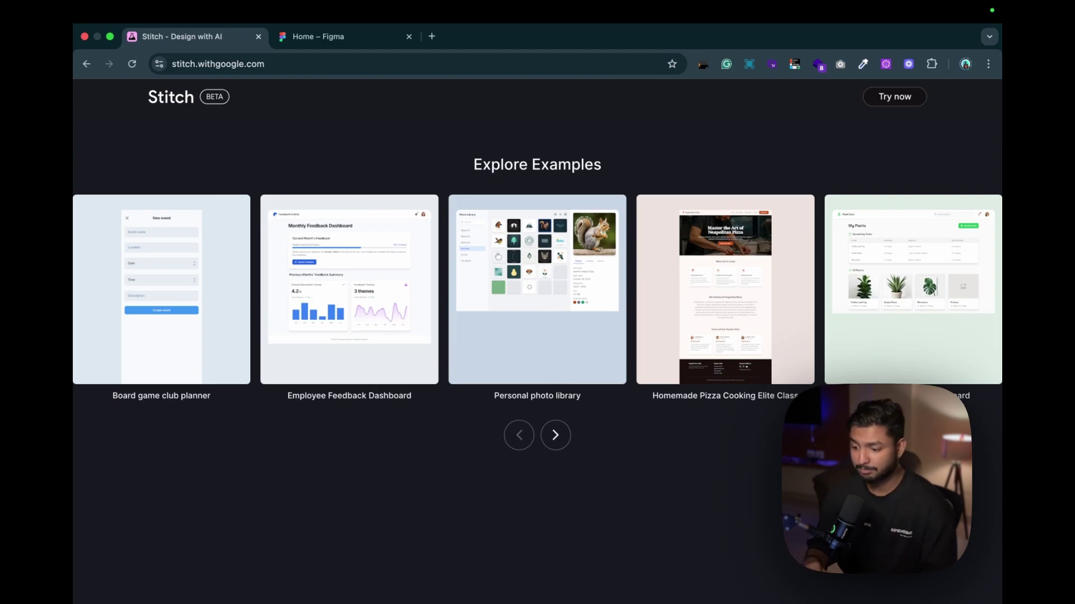
{"action": "scroll", "coordinate": [538, 308], "scroll_direction": "up", "scroll_amount": 7}
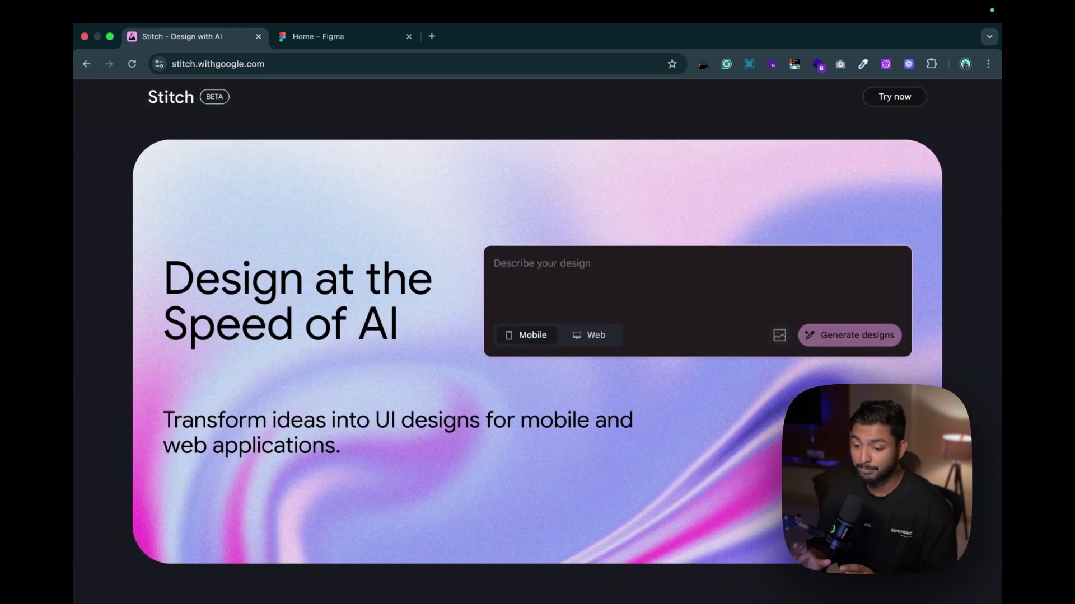
{"action": "scroll", "coordinate": [336, 279], "scroll_direction": "down", "scroll_amount": 8}
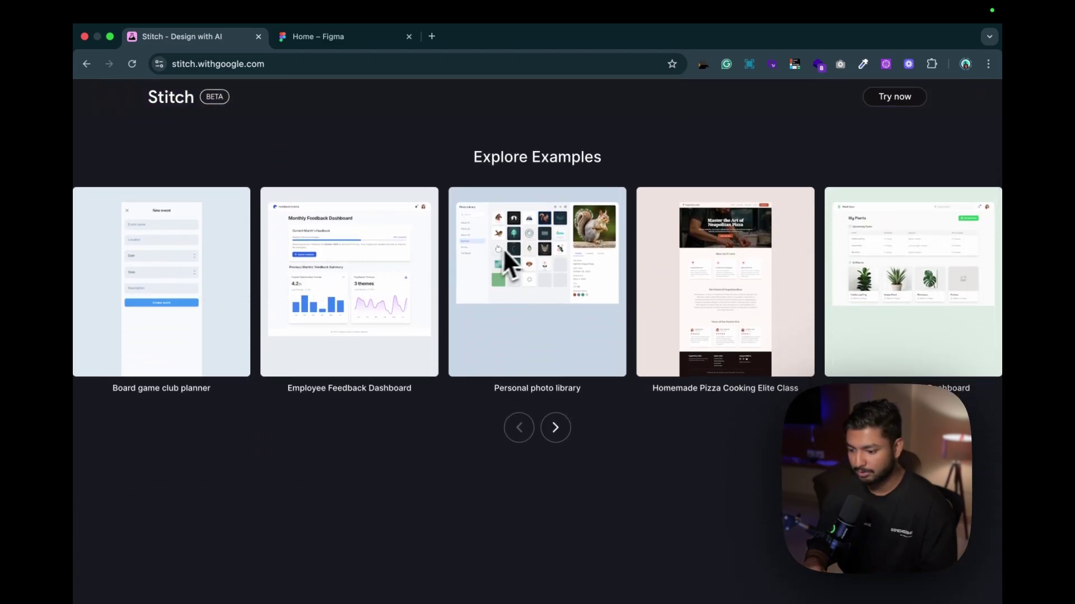
{"action": "scroll", "coordinate": [780, 237], "scroll_direction": "down", "scroll_amount": 4}
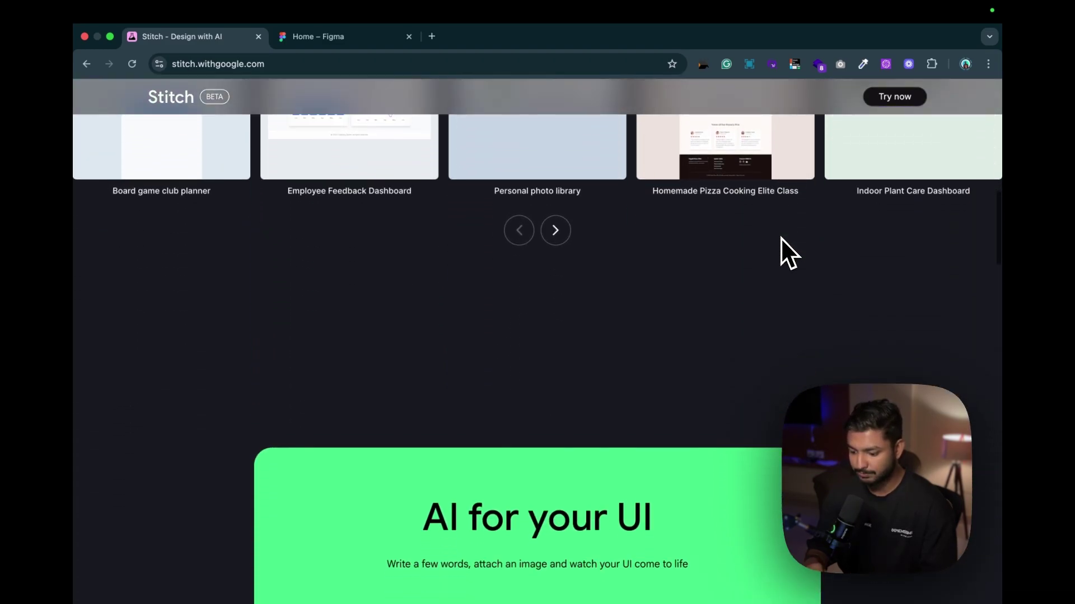
{"action": "scroll", "coordinate": [781, 237], "scroll_direction": "down", "scroll_amount": 12}
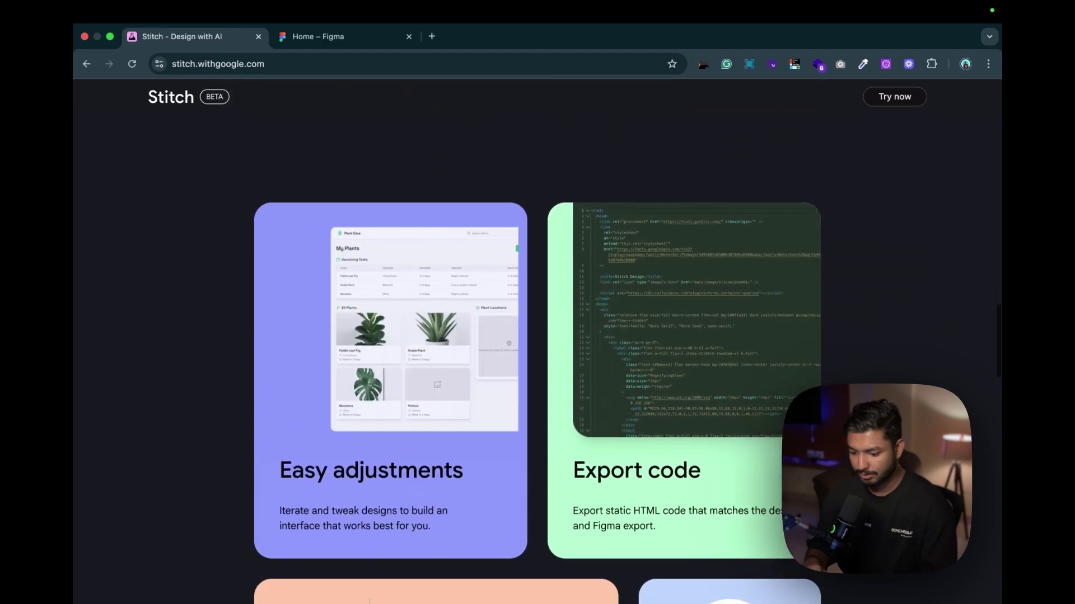
{"action": "scroll", "coordinate": [783, 241], "scroll_direction": "down", "scroll_amount": 2}
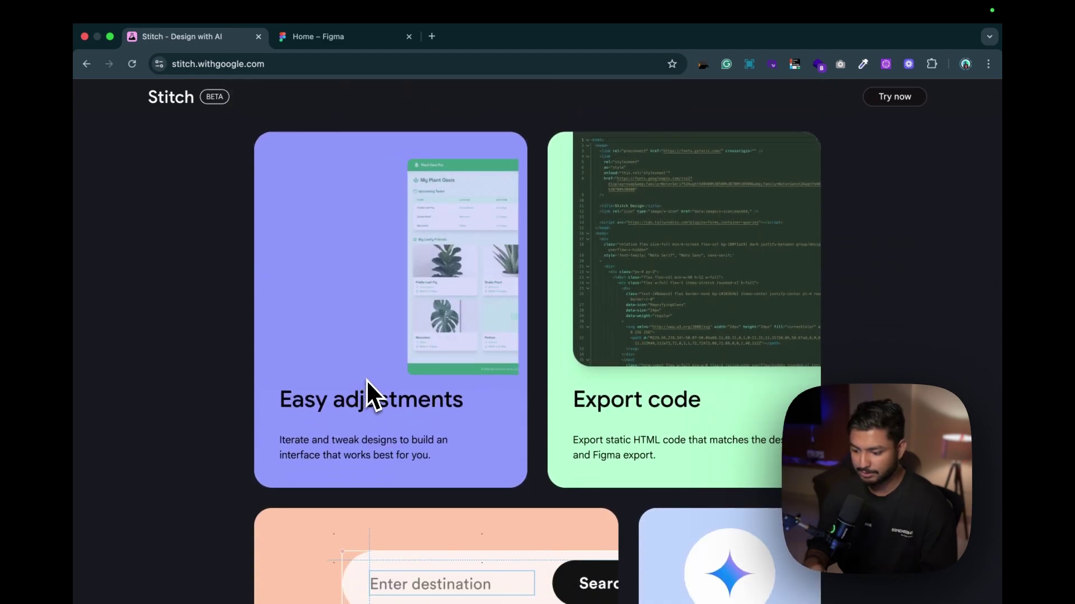
{"action": "scroll", "coordinate": [648, 408], "scroll_direction": "down", "scroll_amount": 4}
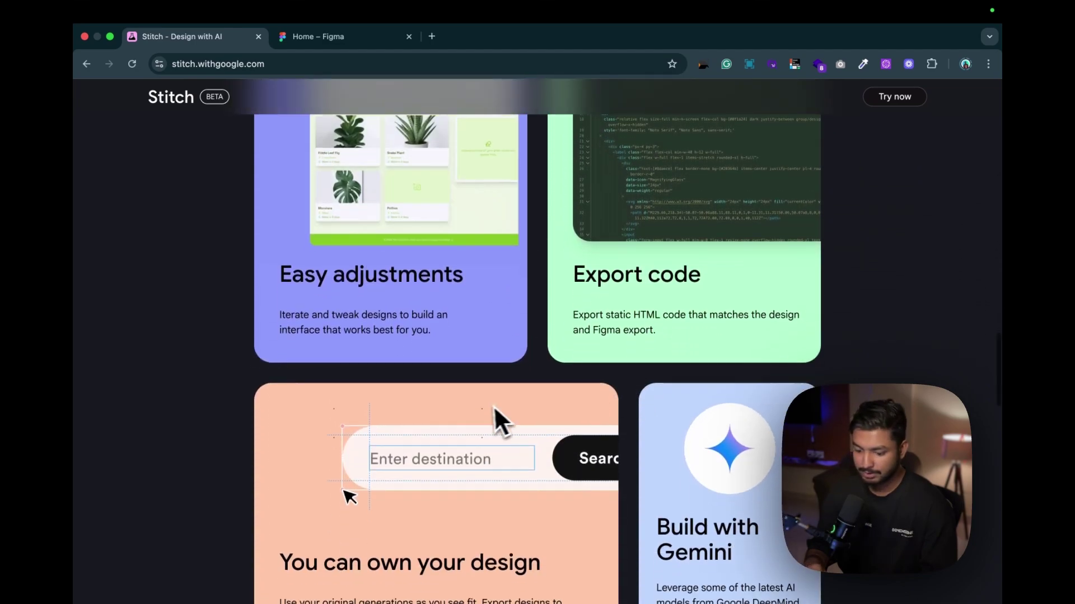
{"action": "scroll", "coordinate": [494, 406], "scroll_direction": "down", "scroll_amount": 5}
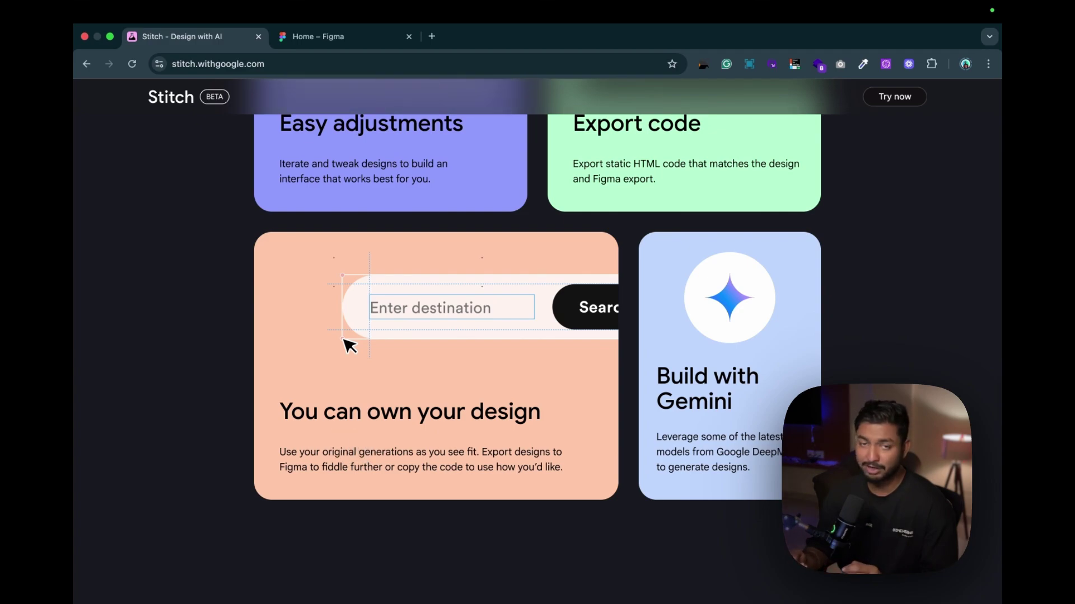
{"action": "scroll", "coordinate": [355, 432], "scroll_direction": "down", "scroll_amount": 2}
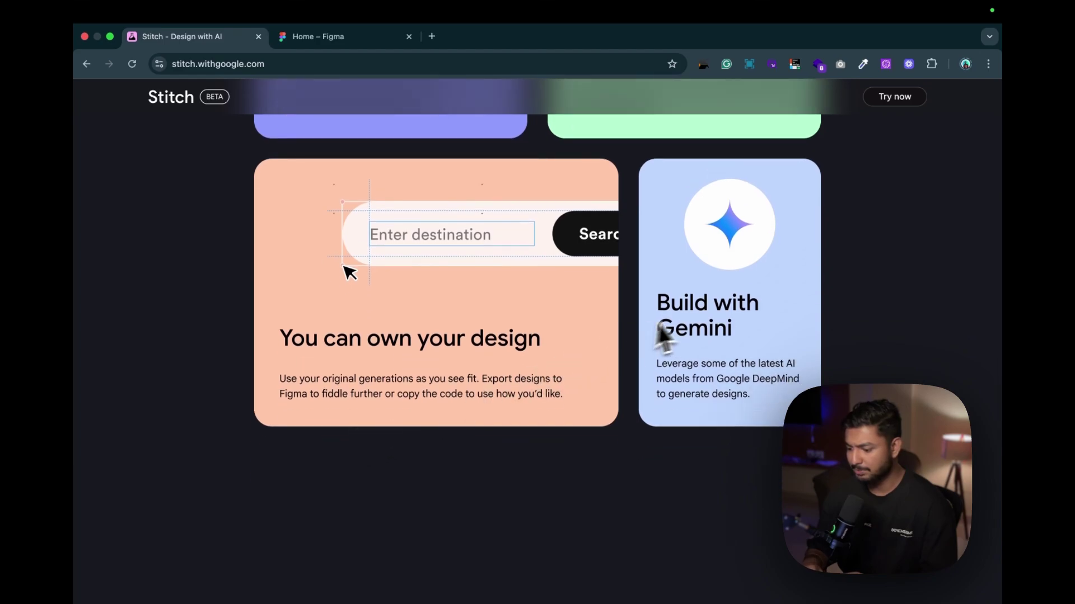
{"action": "scroll", "coordinate": [716, 347], "scroll_direction": "down", "scroll_amount": 10}
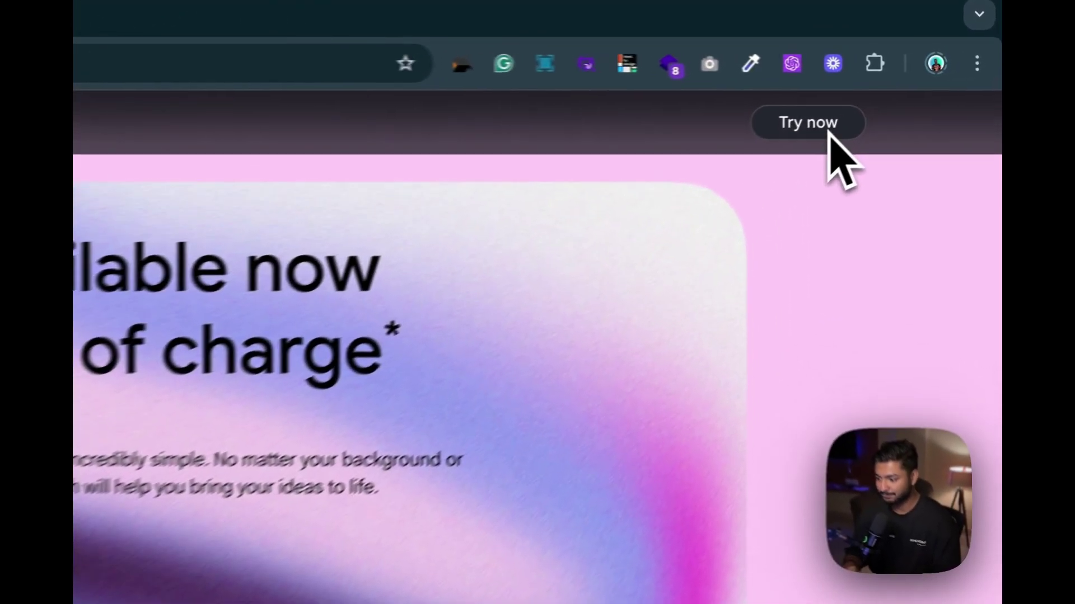
Sign in to Stitch with the saved Google account, leaving the generation mode on Standard Mode.
{"action": "left_click", "coordinate": [905, 102]}
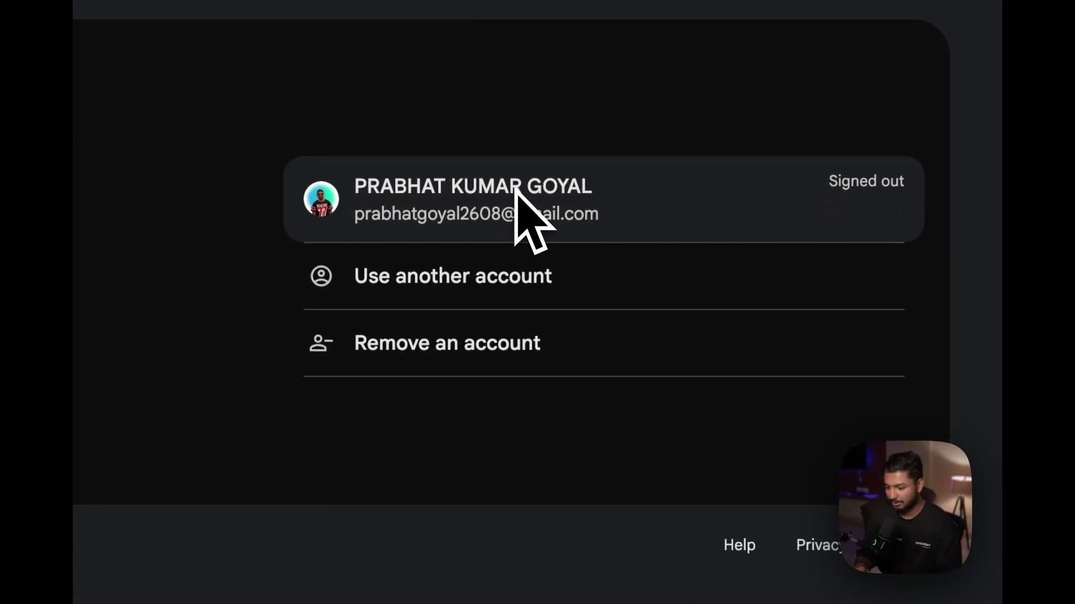
{"action": "left_click", "coordinate": [516, 192]}
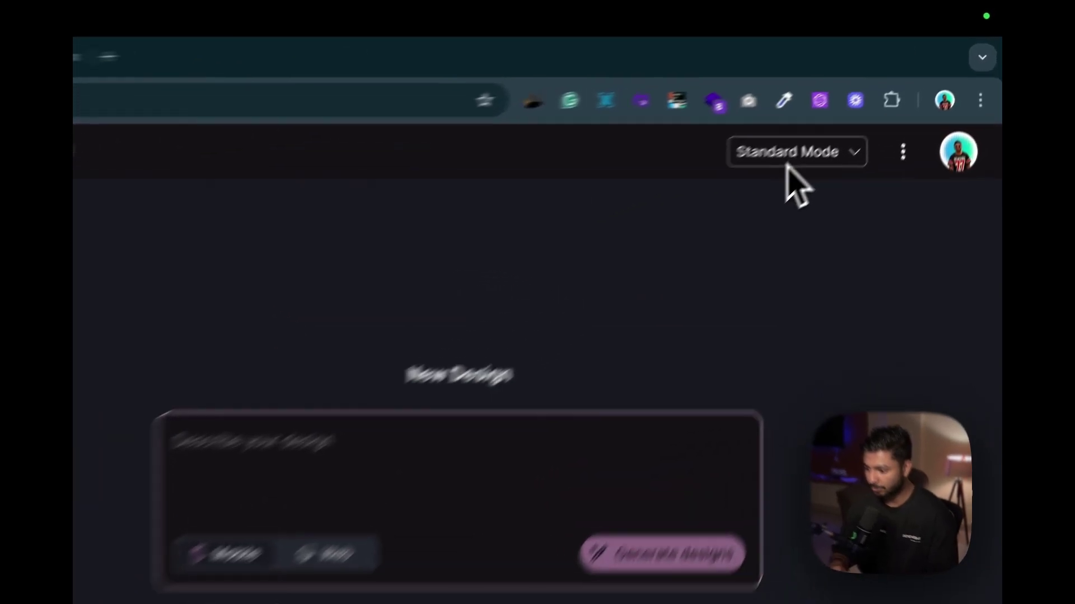
{"action": "left_click", "coordinate": [786, 162]}
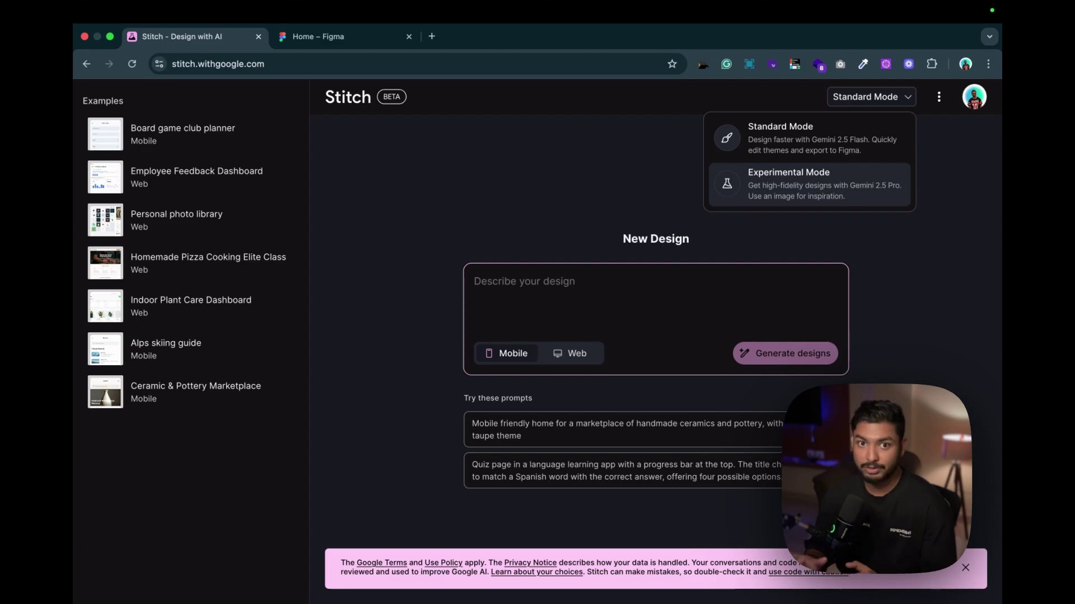
{"action": "left_click", "coordinate": [780, 186]}
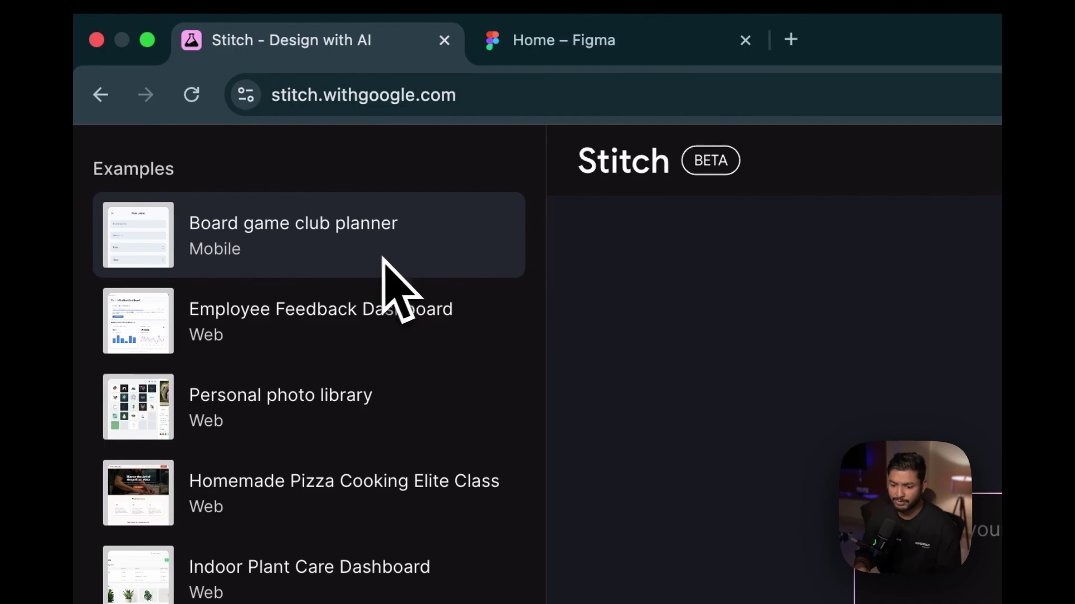
{"action": "left_click", "coordinate": [268, 263]}
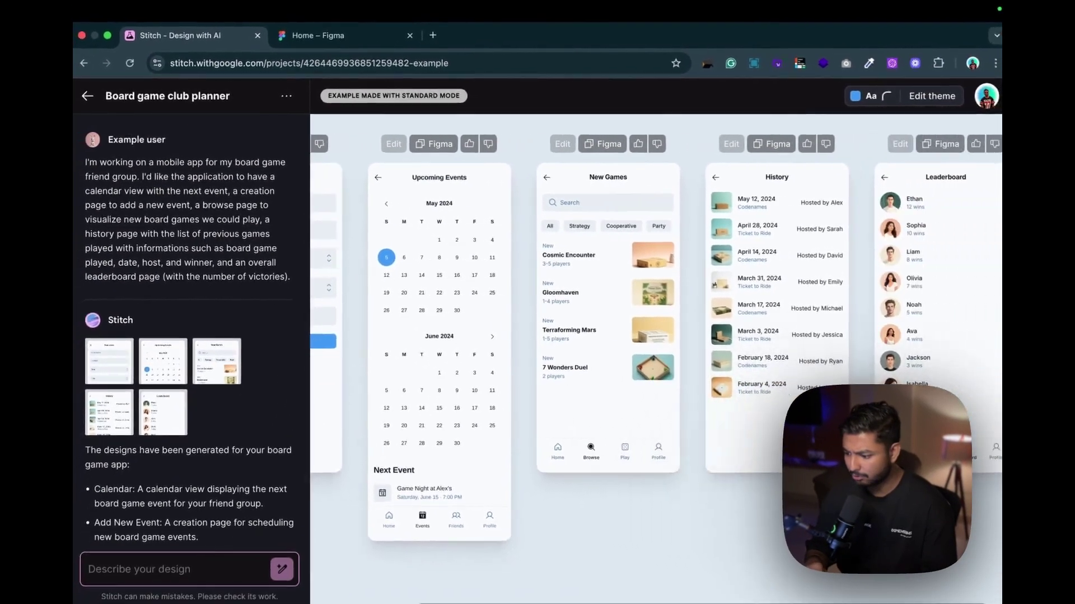
{"action": "scroll", "coordinate": [655, 359], "scroll_direction": "left", "scroll_amount": 2}
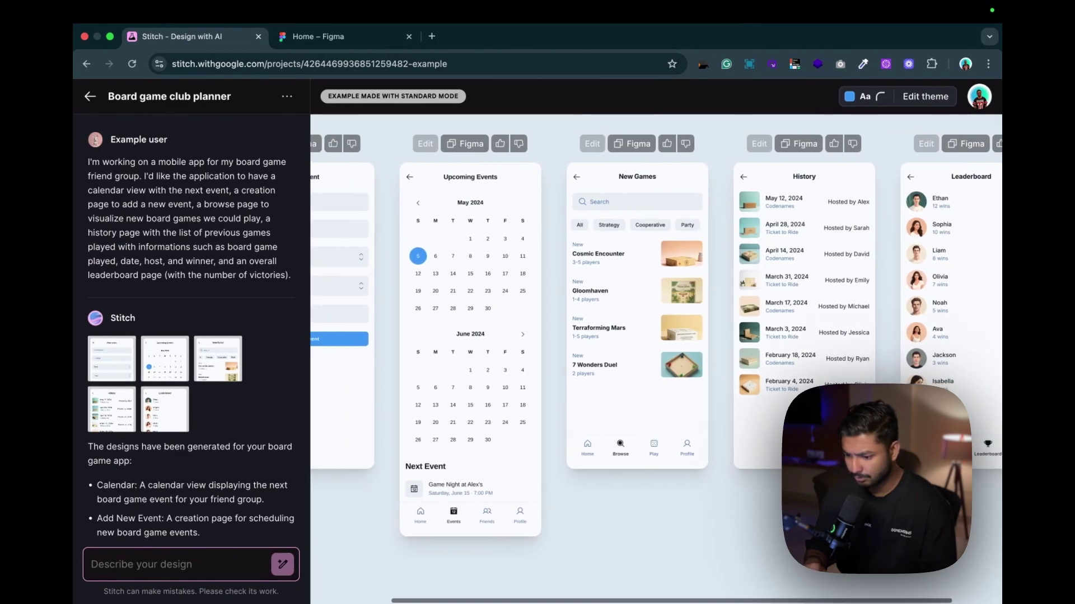
{"action": "scroll", "coordinate": [655, 359], "scroll_direction": "left", "scroll_amount": 3}
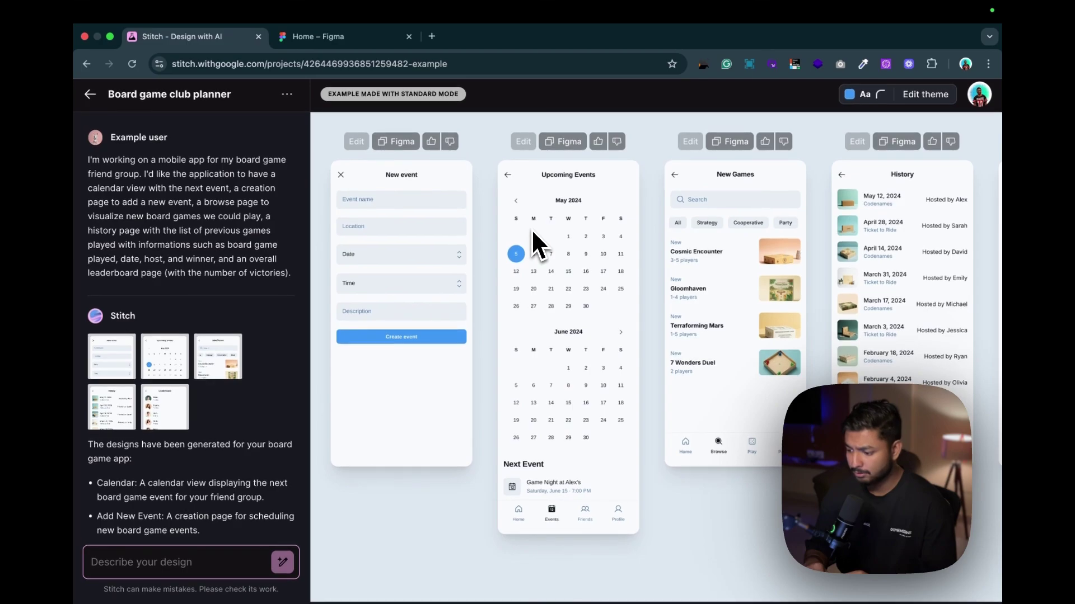
{"action": "scroll", "coordinate": [672, 218], "scroll_direction": "right", "scroll_amount": 2}
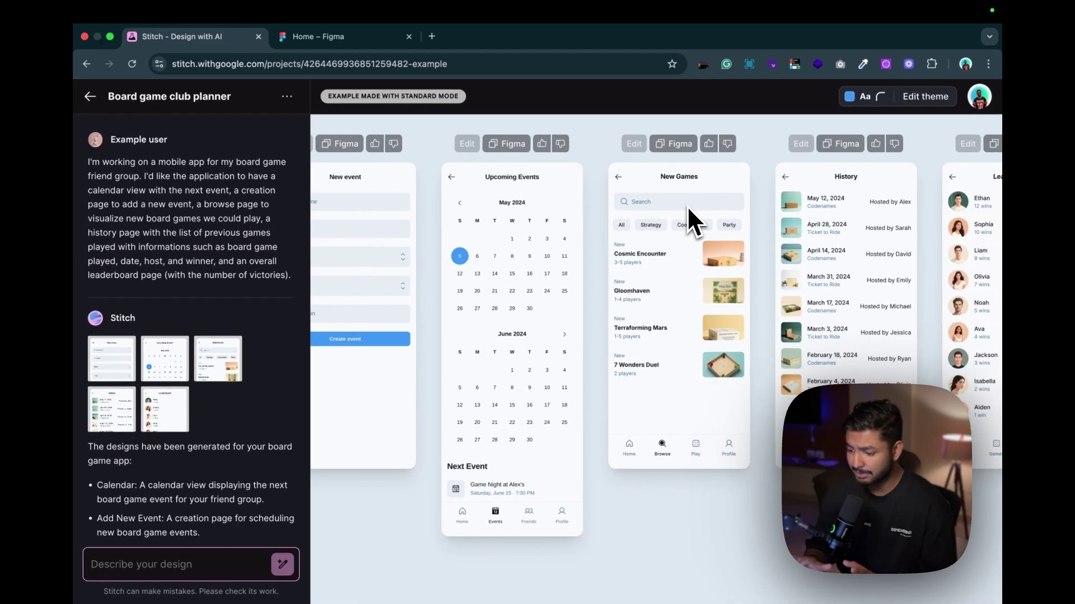
{"action": "scroll", "coordinate": [687, 206], "scroll_direction": "left", "scroll_amount": 2}
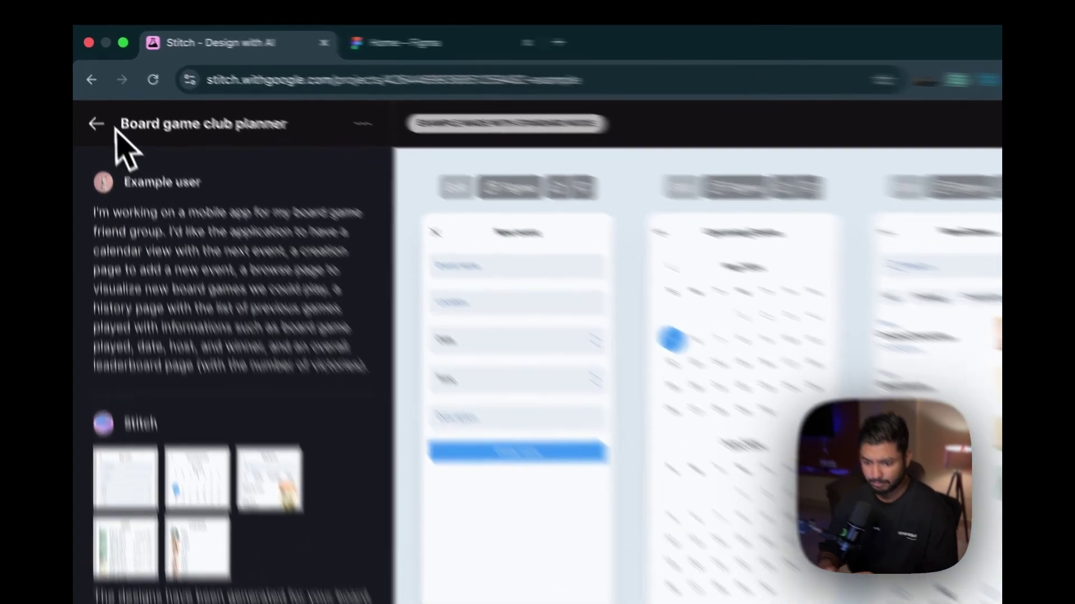
{"action": "left_click", "coordinate": [90, 96]}
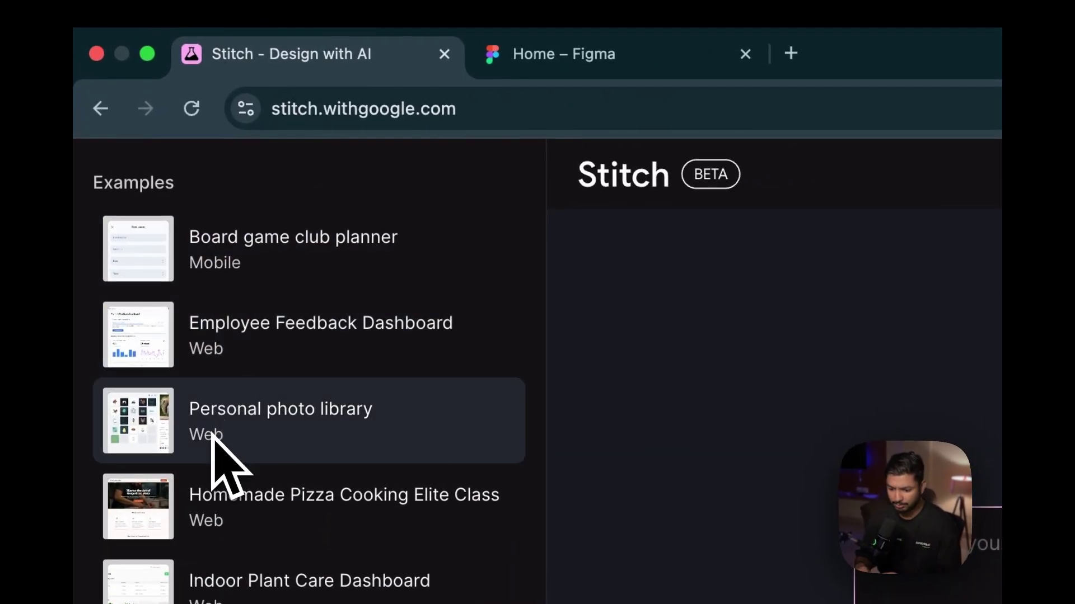
{"action": "left_click", "coordinate": [297, 435]}
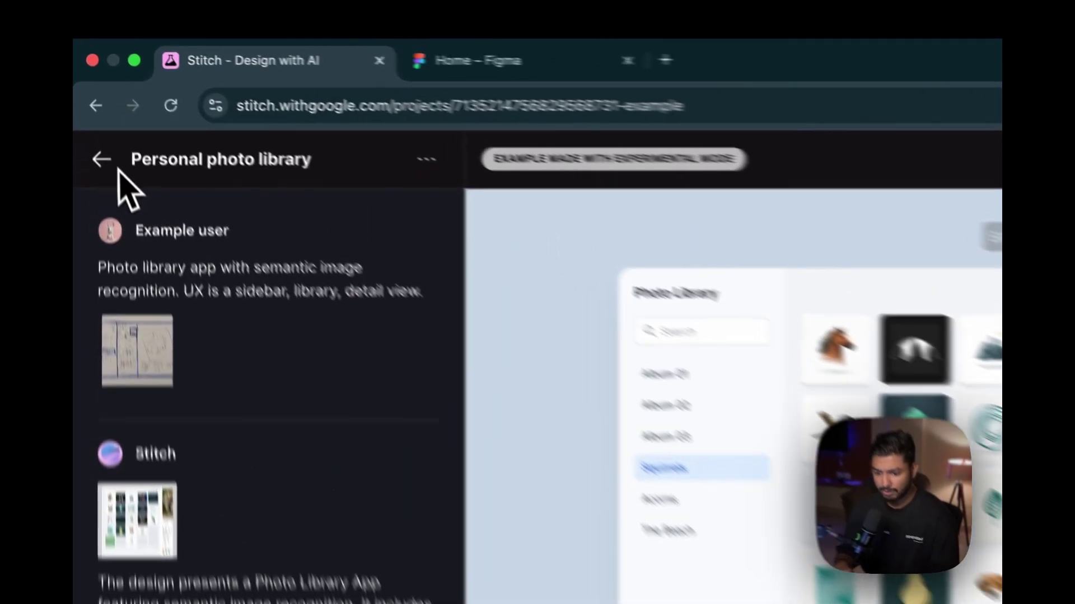
{"action": "left_click", "coordinate": [89, 96]}
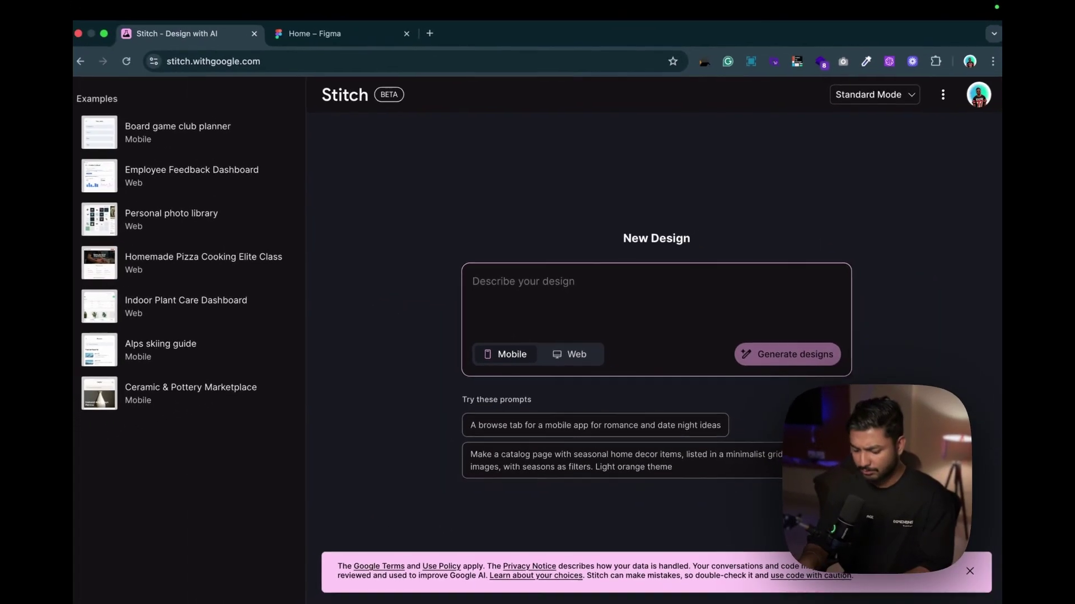
Enter the prompt 'Create a homepage for food delivery application' in Describe your design.
{"action": "type", "text": "Crea"}
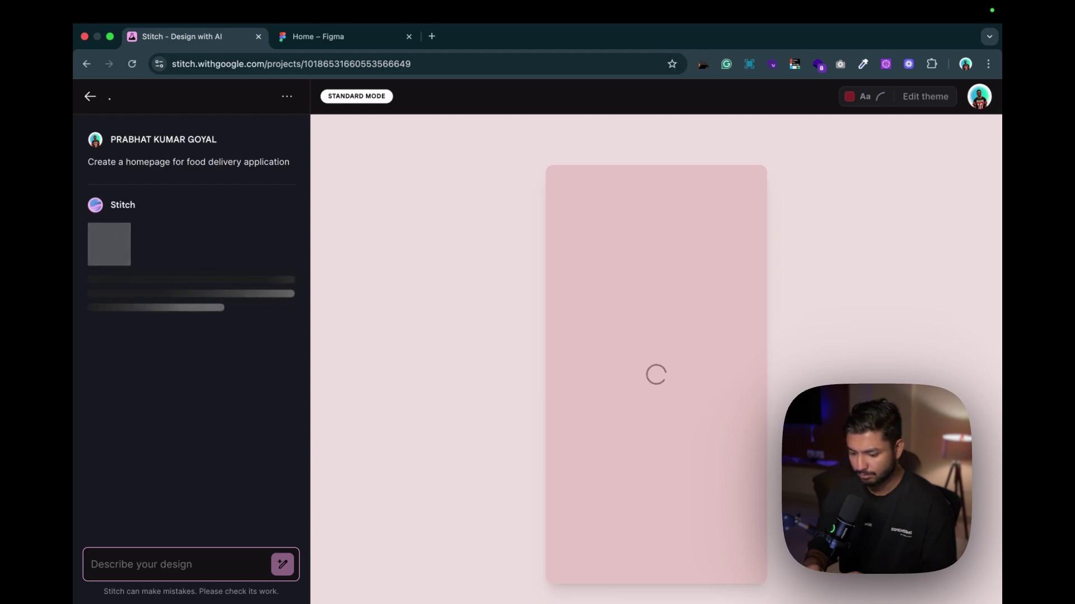
Scroll through the generated homepage preview to review its search bar, category tabs and restaurant cards.
{"action": "scroll", "coordinate": [781, 352], "scroll_direction": "down", "scroll_amount": 7}
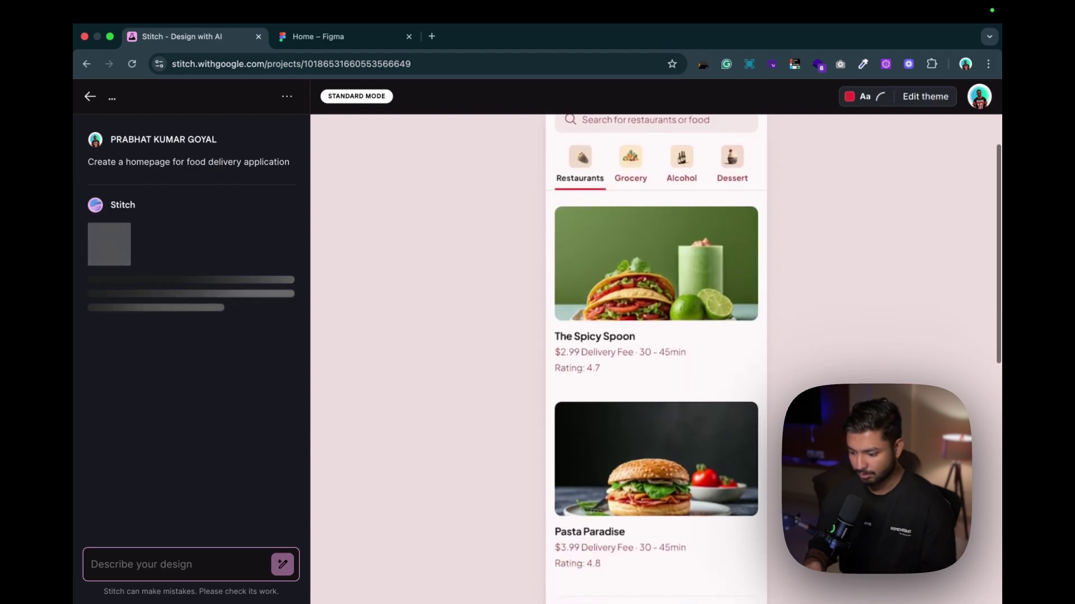
{"action": "scroll", "coordinate": [782, 352], "scroll_direction": "down", "scroll_amount": 2}
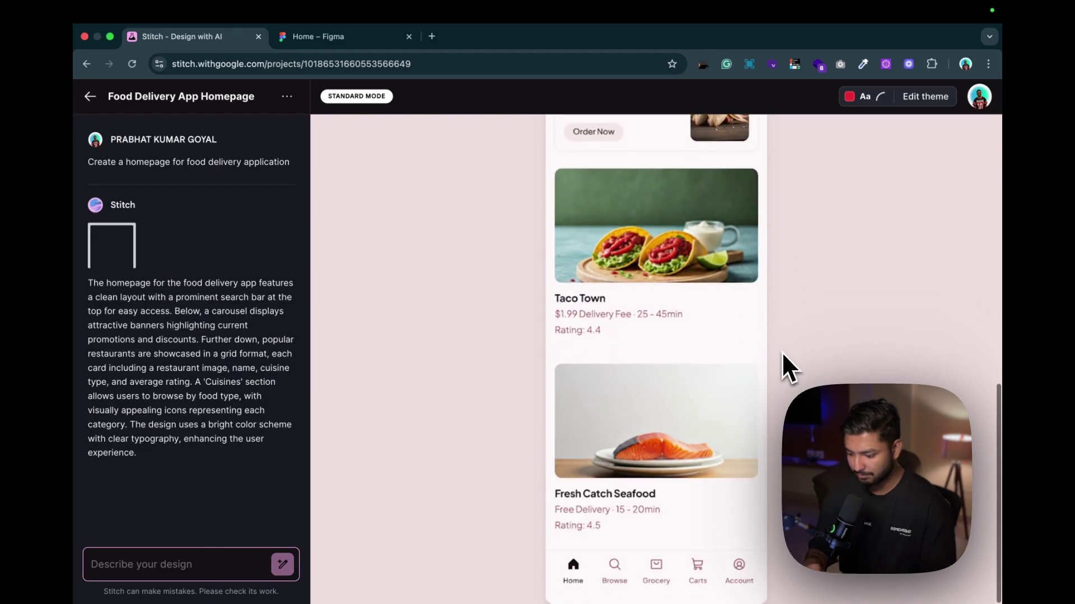
{"action": "scroll", "coordinate": [782, 353], "scroll_direction": "up", "scroll_amount": 5}
{"action": "scroll", "coordinate": [781, 351], "scroll_direction": "up", "scroll_amount": 4}
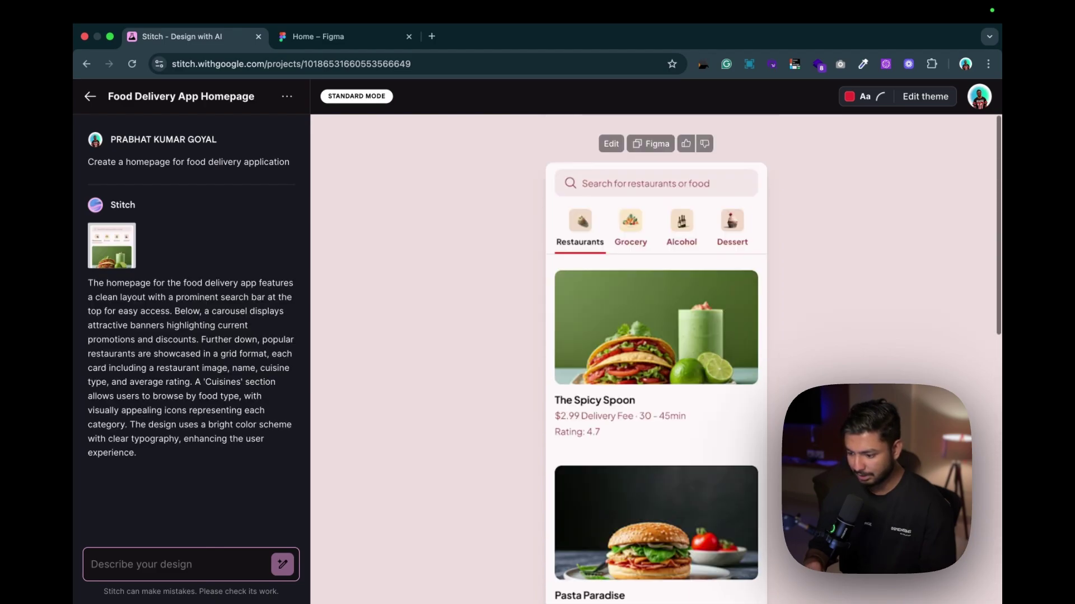
{"action": "scroll", "coordinate": [772, 360], "scroll_direction": "down", "scroll_amount": 1}
{"action": "scroll", "coordinate": [773, 360], "scroll_direction": "down", "scroll_amount": 10}
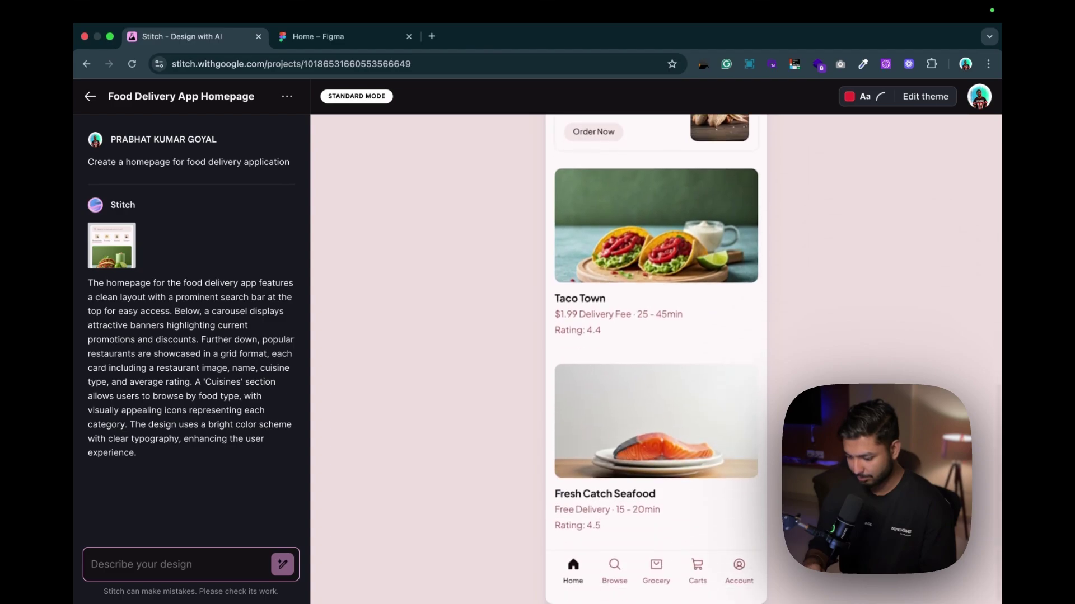
{"action": "scroll", "coordinate": [773, 359], "scroll_direction": "up", "scroll_amount": 10}
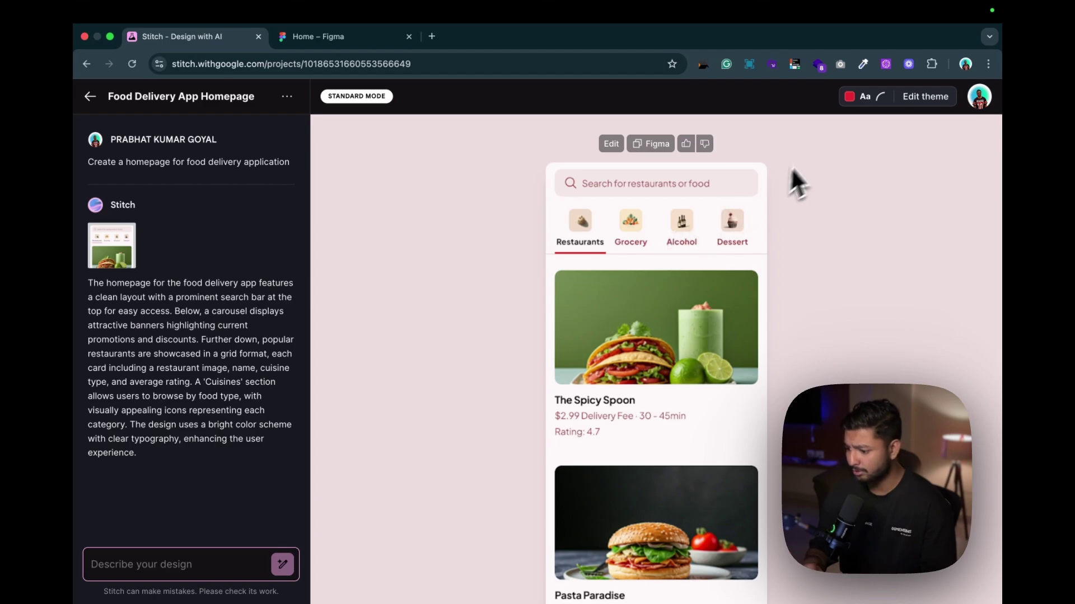
Apply a Dark theme with the purple #607AFB accent, keeping Plus Jakarta Sans as the font.
{"action": "left_click", "coordinate": [873, 99]}
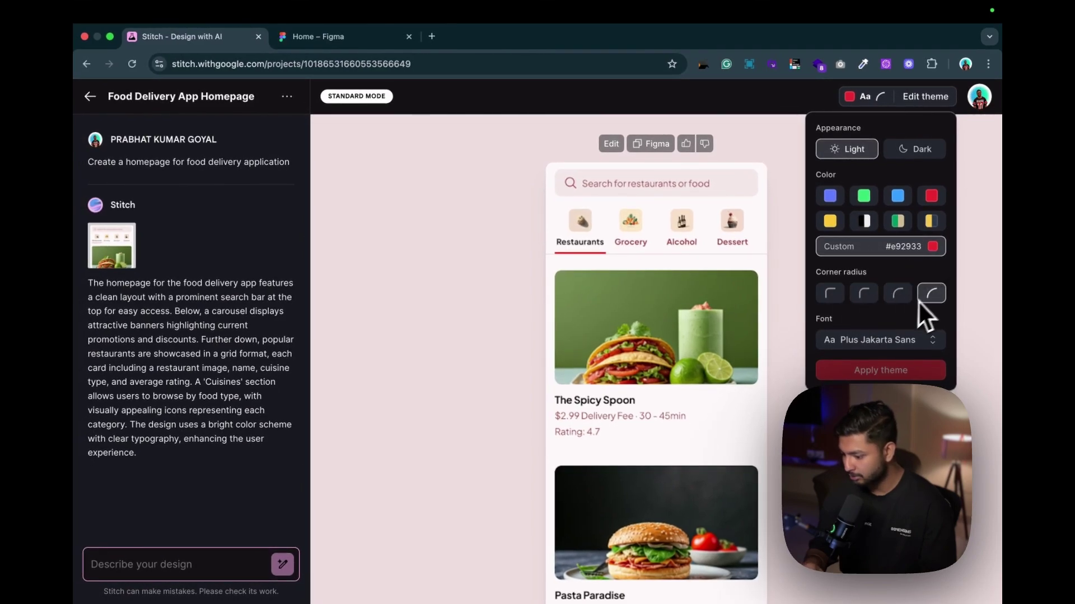
{"action": "left_click", "coordinate": [901, 340]}
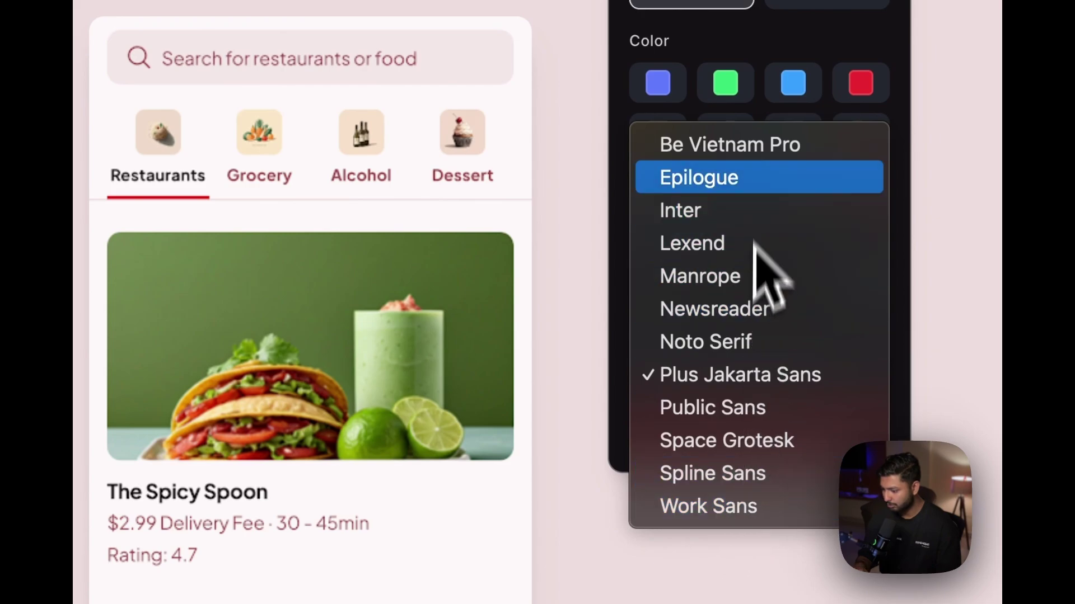
{"action": "left_click", "coordinate": [911, 278]}
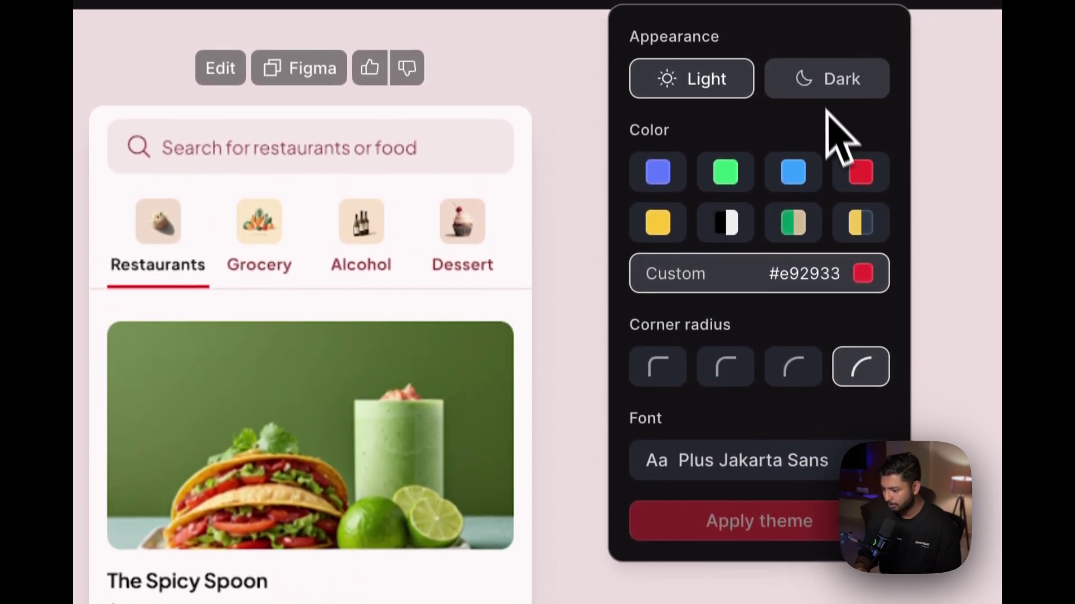
{"action": "left_click", "coordinate": [824, 91]}
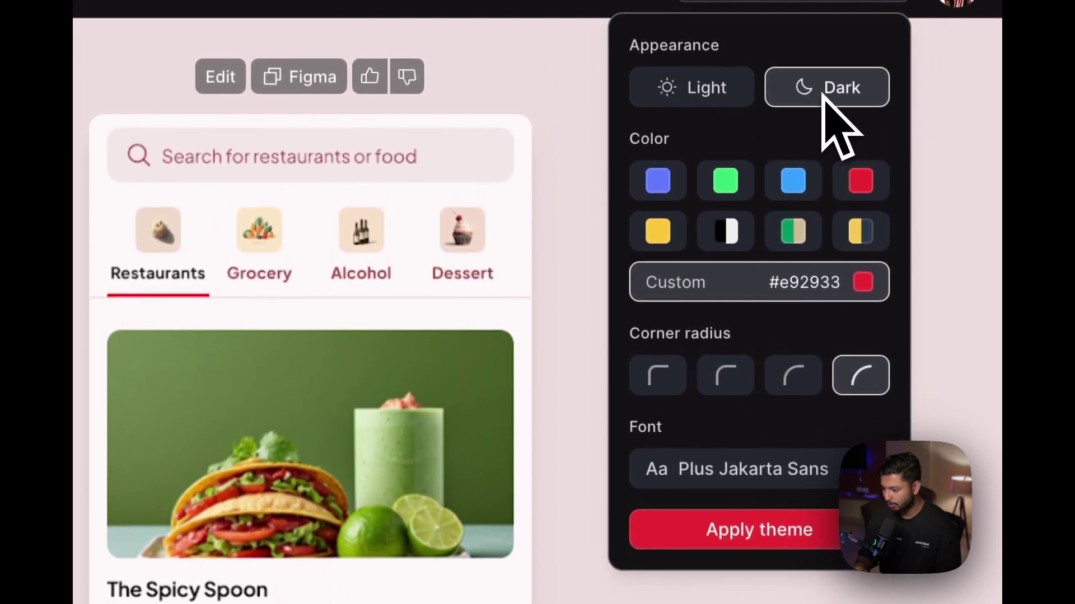
{"action": "left_click", "coordinate": [659, 185]}
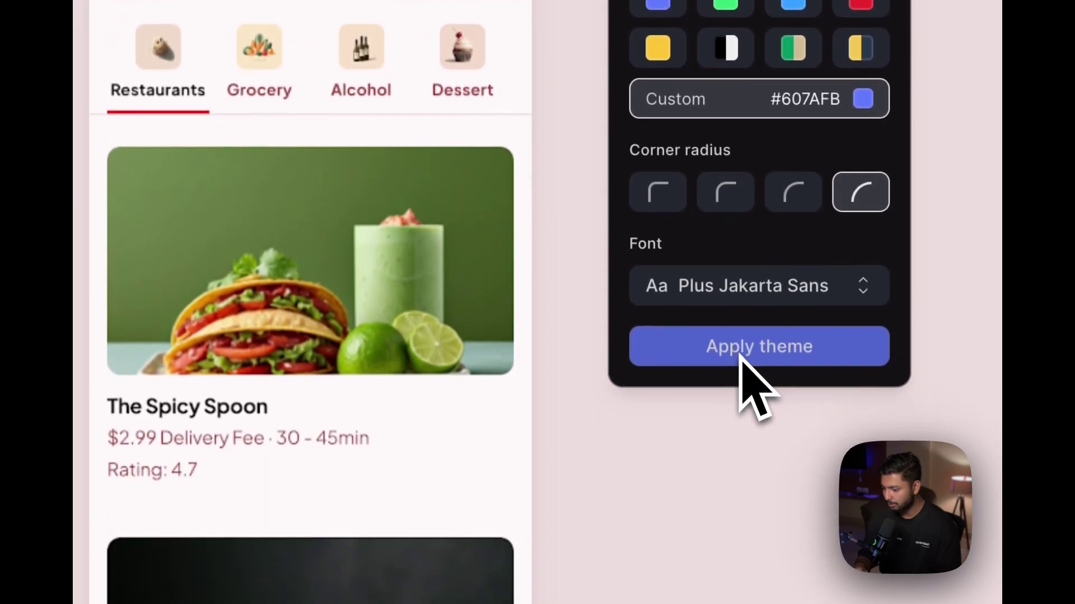
{"action": "left_click", "coordinate": [740, 525]}
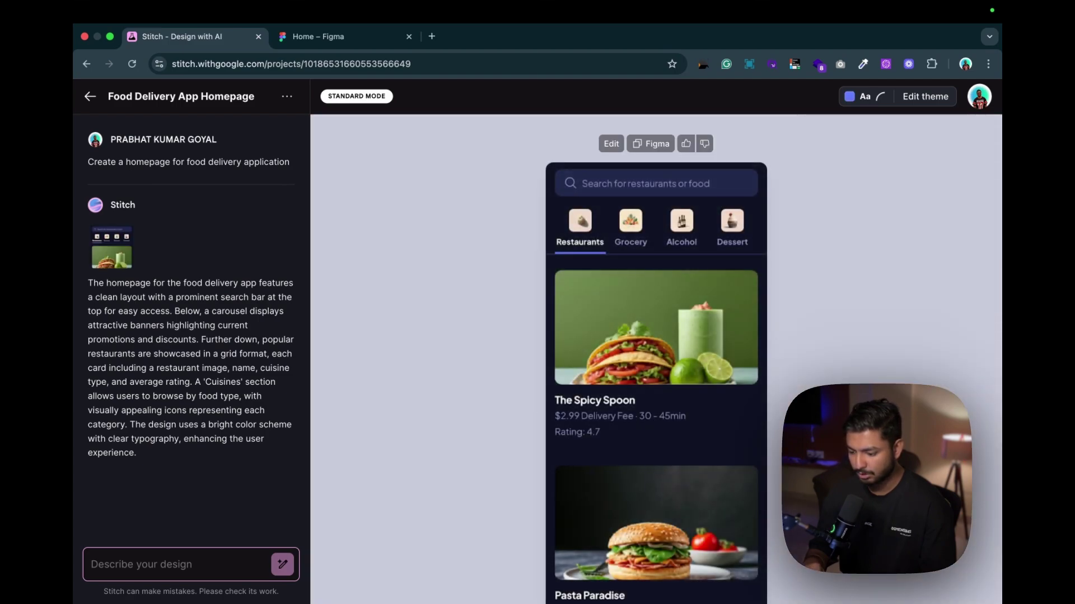
{"action": "scroll", "coordinate": [656, 358], "scroll_direction": "down", "scroll_amount": 8}
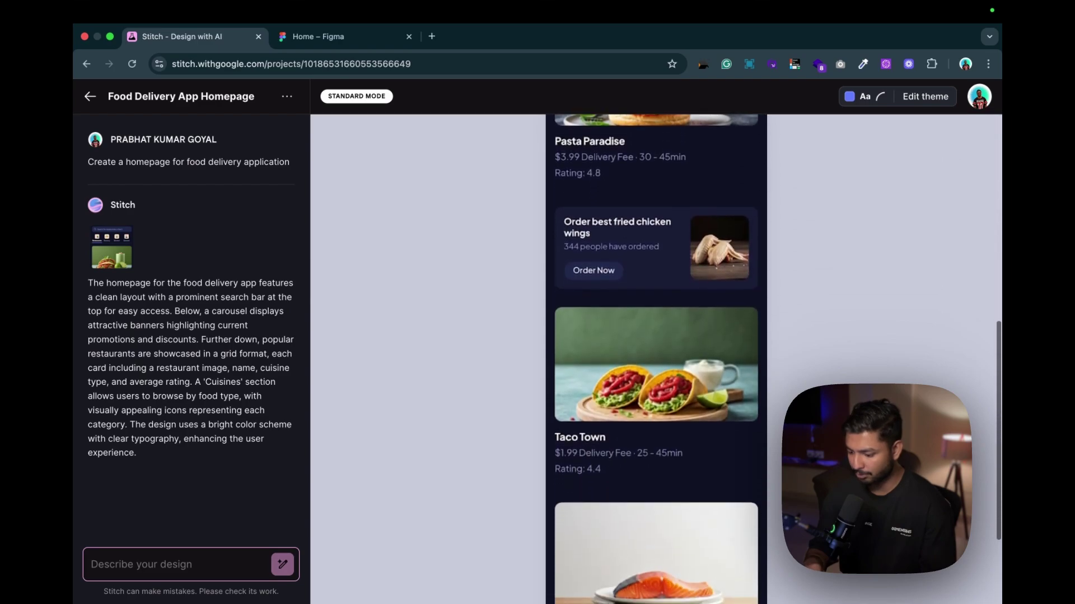
{"action": "scroll", "coordinate": [656, 358], "scroll_direction": "down", "scroll_amount": 2}
{"action": "scroll", "coordinate": [656, 359], "scroll_direction": "up", "scroll_amount": 10}
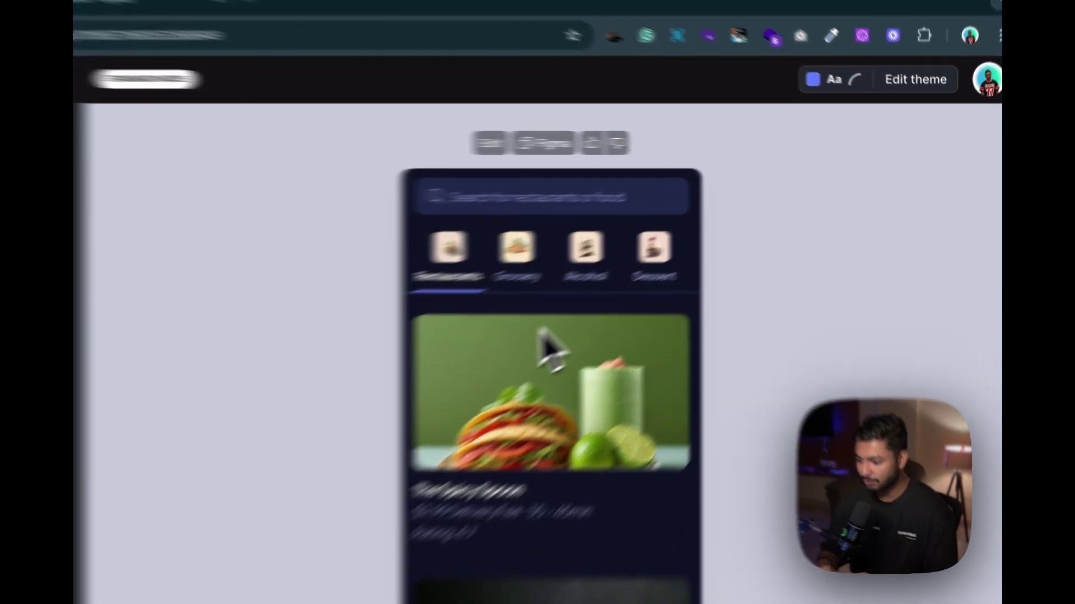
Review the dark homepage's generated HTML code, then copy the design for Figma.
{"action": "left_click", "coordinate": [654, 296]}
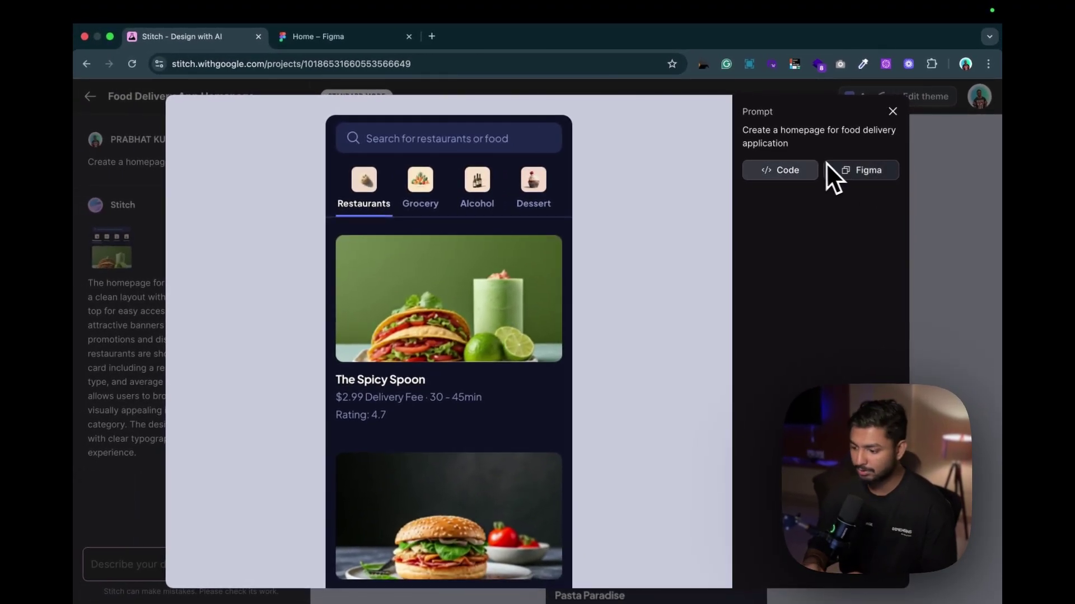
{"action": "left_click", "coordinate": [794, 171]}
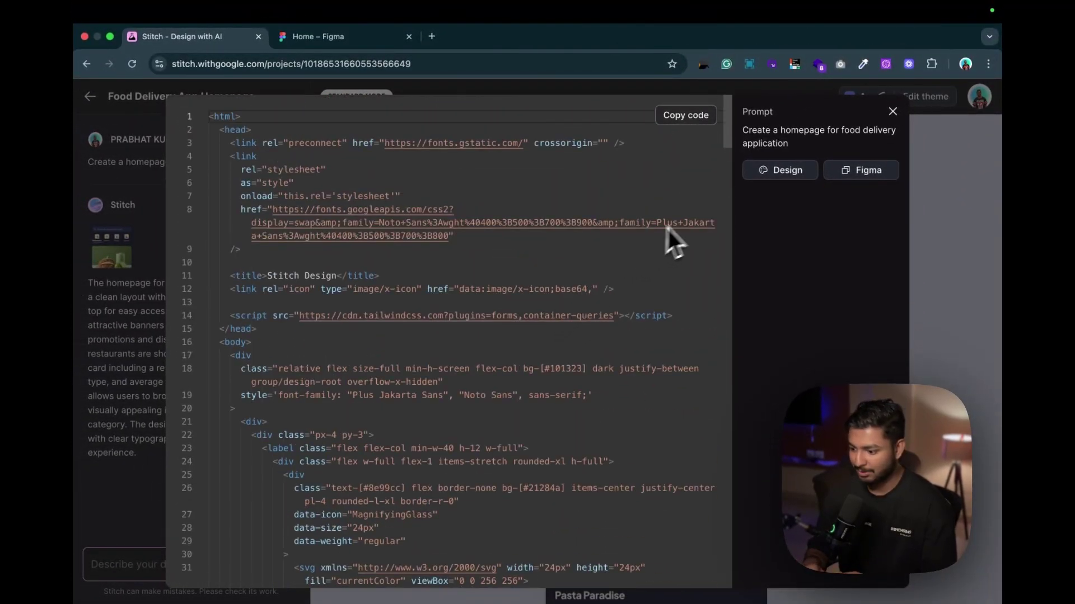
{"action": "left_click", "coordinate": [758, 169]}
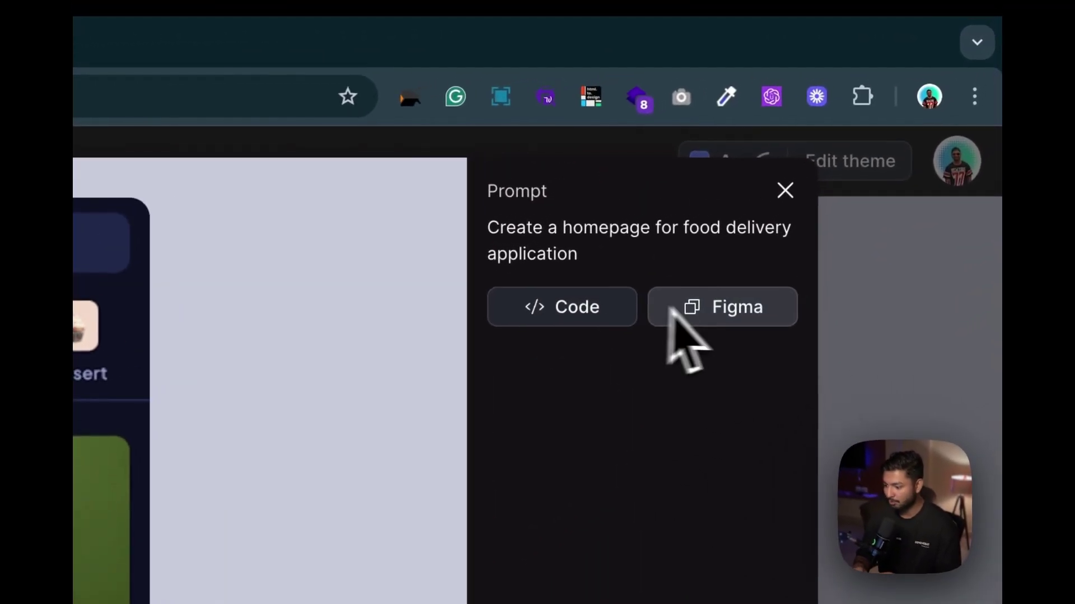
{"action": "left_click", "coordinate": [713, 312]}
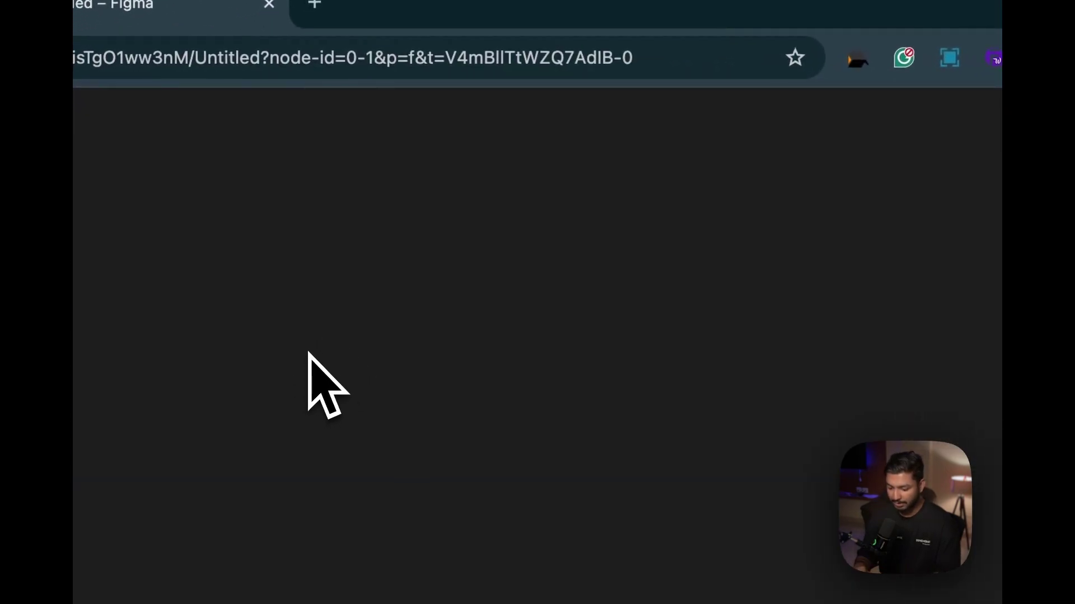
Paste the Stitch Design frame onto the empty Figma canvas.
{"action": "right_click", "coordinate": [308, 358]}
{"action": "left_click", "coordinate": [349, 370]}
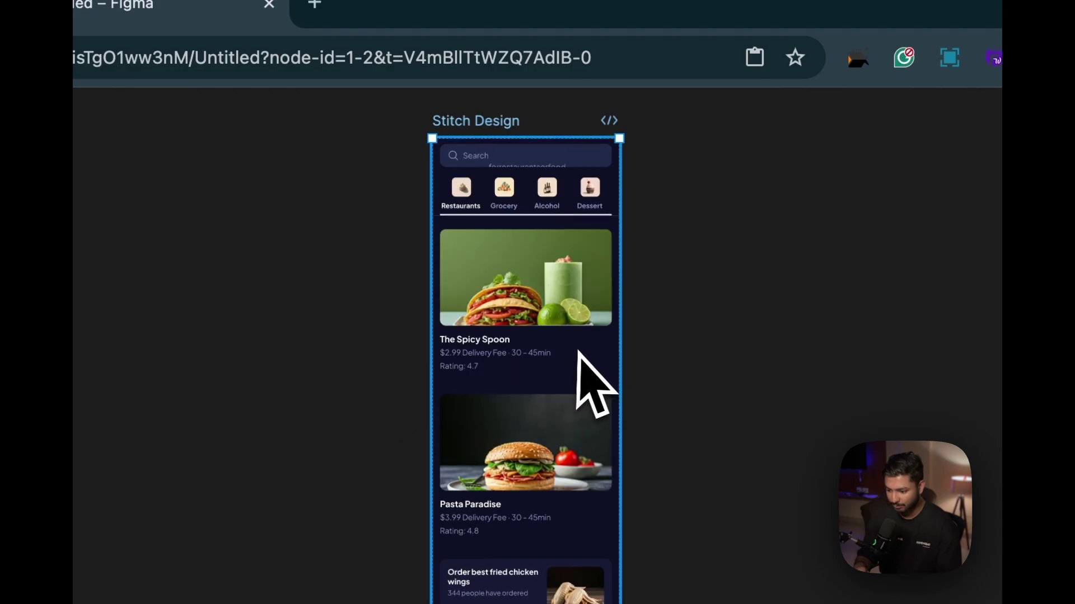
{"action": "scroll", "coordinate": [697, 330], "scroll_direction": "up", "scroll_amount": 5}
{"action": "scroll", "coordinate": [697, 330], "scroll_direction": "left", "scroll_amount": 3}
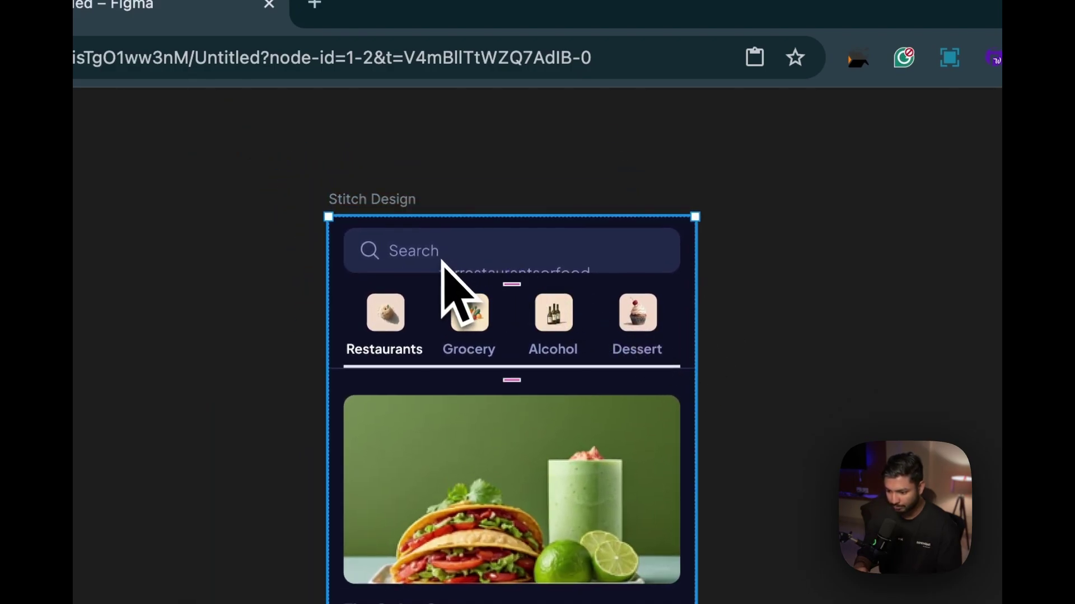
Drill into the search bar to confirm 'Search for restaurants or food' is editable text.
{"action": "left_click", "coordinate": [435, 255]}
{"action": "double_click", "coordinate": [433, 255]}
{"action": "double_click", "coordinate": [434, 256]}
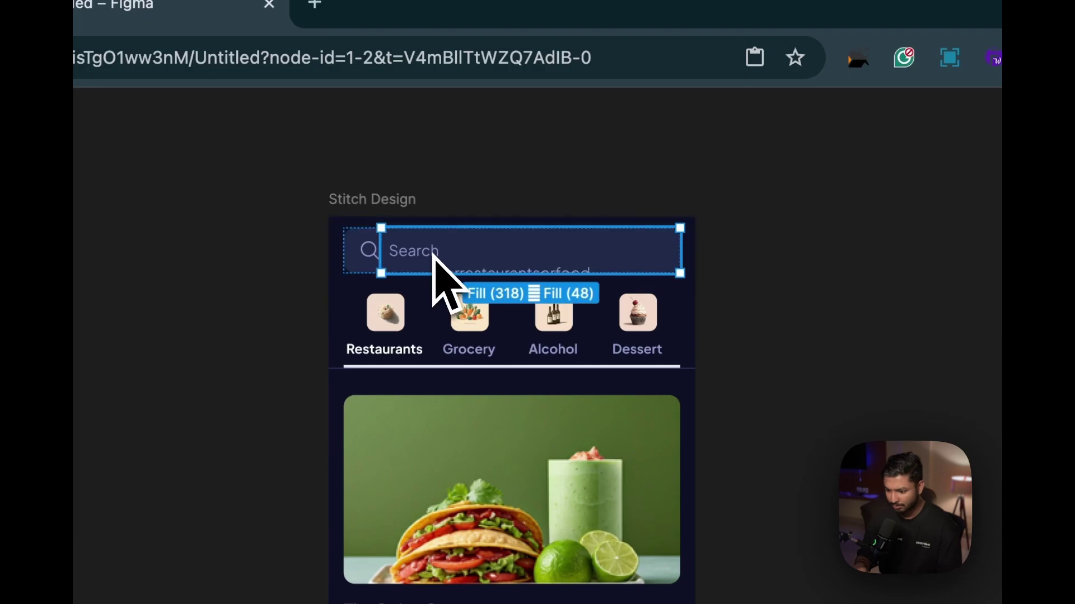
{"action": "double_click", "coordinate": [433, 256]}
{"action": "key", "text": "Escape"}
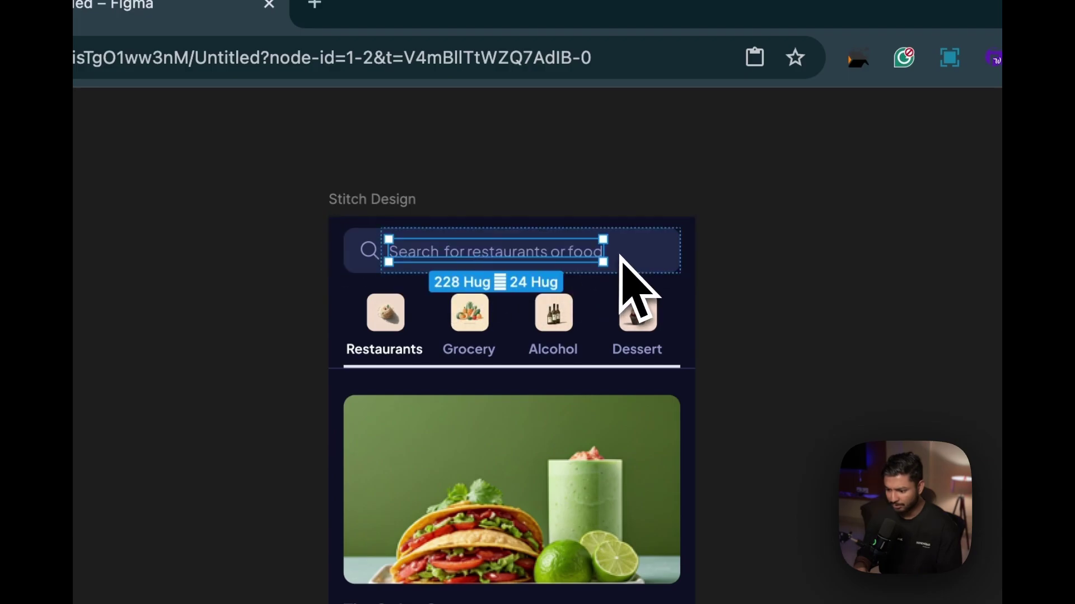
{"action": "left_click", "coordinate": [784, 240]}
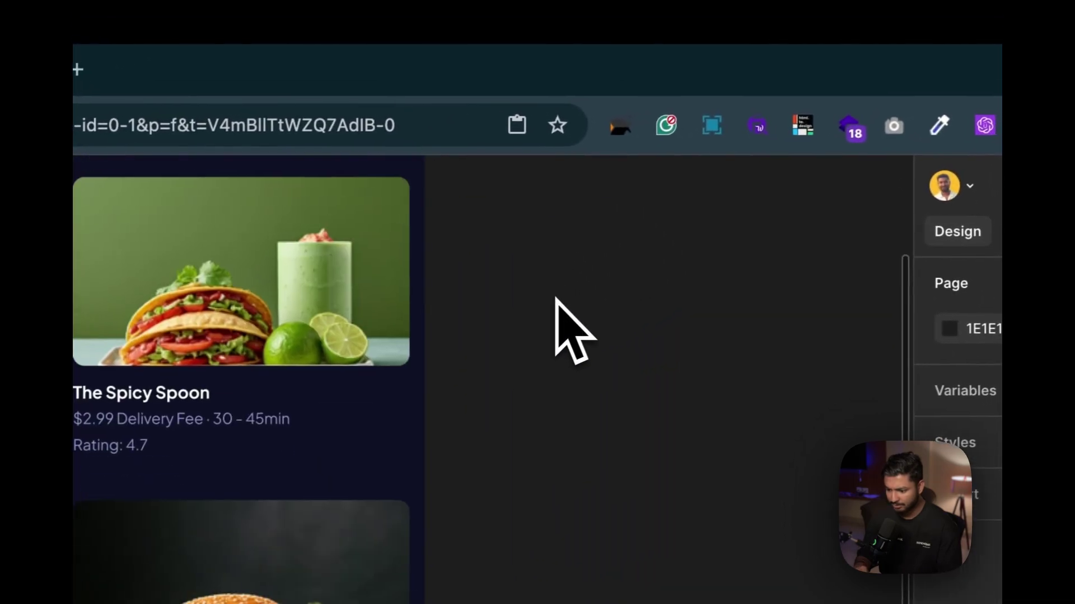
{"action": "scroll", "coordinate": [547, 331], "scroll_direction": "down", "scroll_amount": 5}
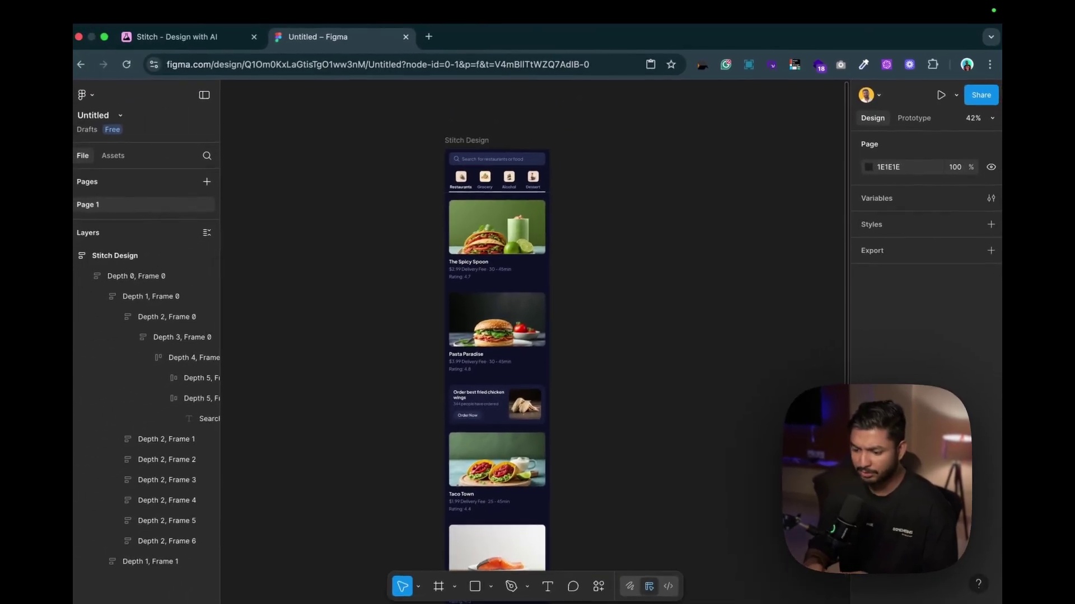
{"action": "scroll", "coordinate": [534, 336], "scroll_direction": "up", "scroll_amount": 5}
{"action": "scroll", "coordinate": [534, 336], "scroll_direction": "left", "scroll_amount": 4}
{"action": "scroll", "coordinate": [535, 336], "scroll_direction": "down", "scroll_amount": 10}
{"action": "scroll", "coordinate": [535, 335], "scroll_direction": "left", "scroll_amount": 3}
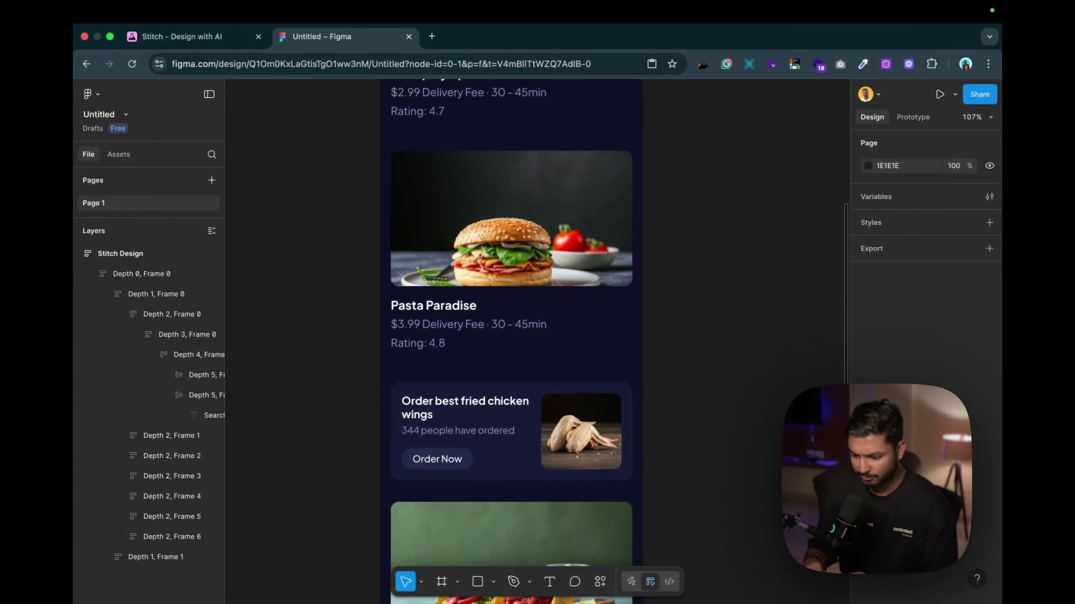
{"action": "scroll", "coordinate": [534, 336], "scroll_direction": "up", "scroll_amount": 10}
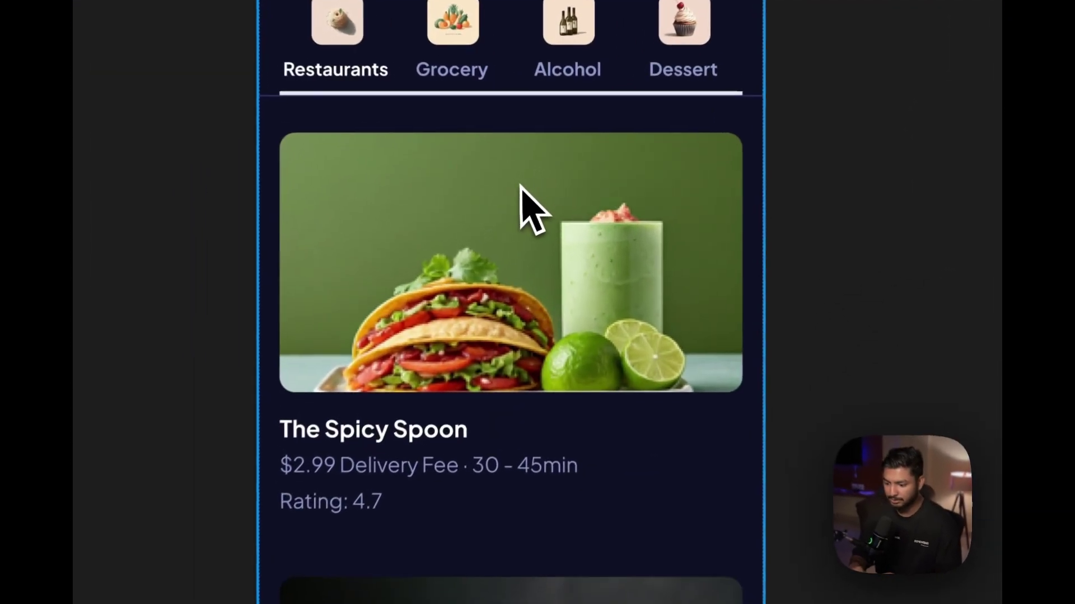
Drill into The Spicy Spoon card to select its $2.99 Delivery Fee and Rating text layers.
{"action": "left_click", "coordinate": [520, 188]}
{"action": "double_click", "coordinate": [521, 187]}
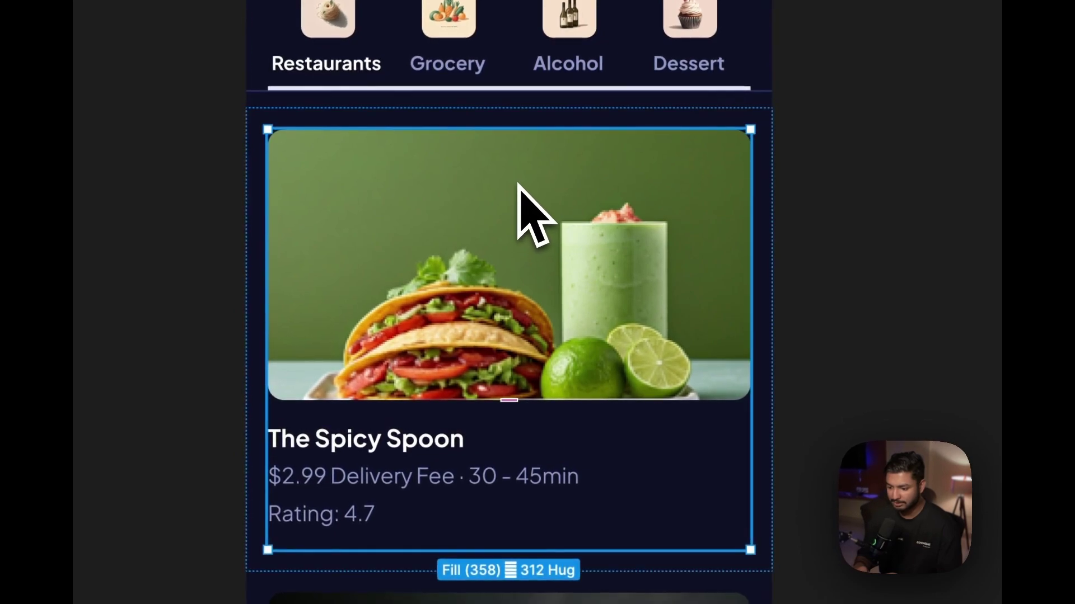
{"action": "double_click", "coordinate": [520, 188]}
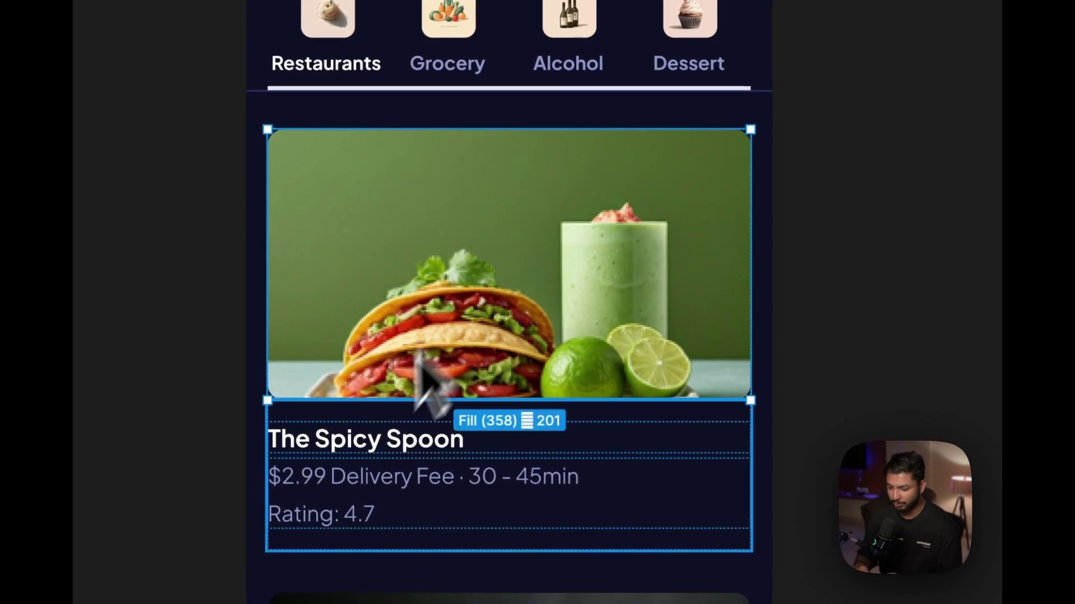
{"action": "left_click", "coordinate": [361, 440]}
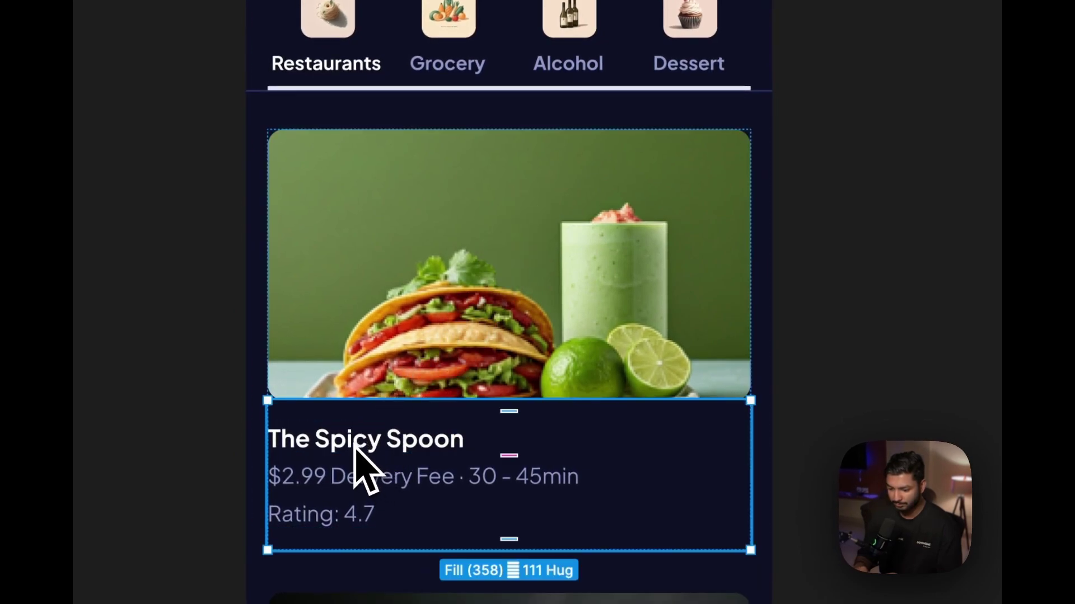
{"action": "double_click", "coordinate": [355, 445]}
{"action": "left_click", "coordinate": [345, 478]}
{"action": "double_click", "coordinate": [346, 479]}
{"action": "double_click", "coordinate": [345, 479]}
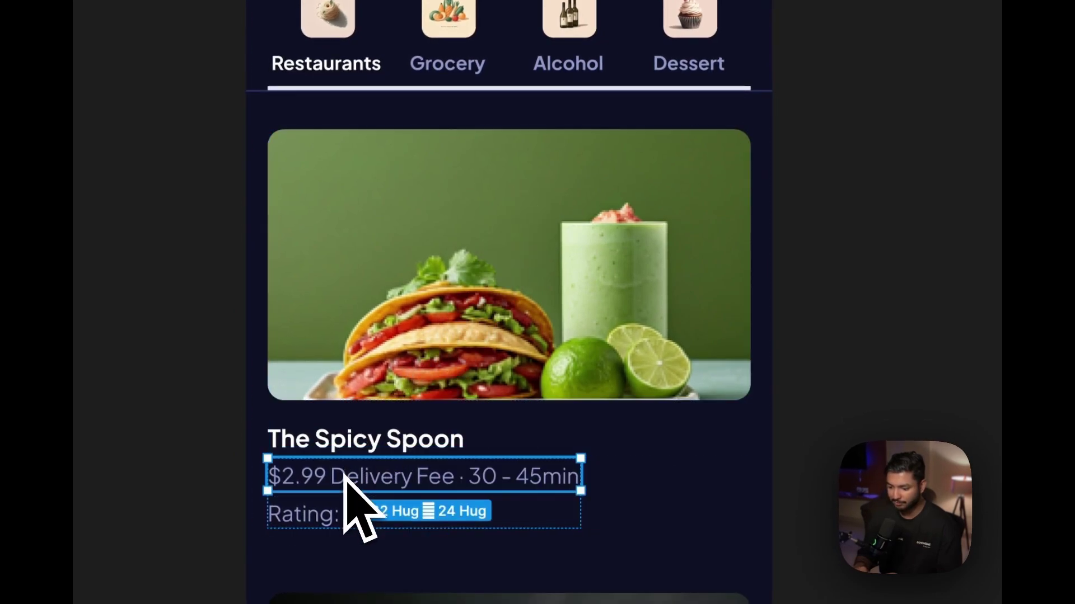
{"action": "left_click", "coordinate": [330, 512]}
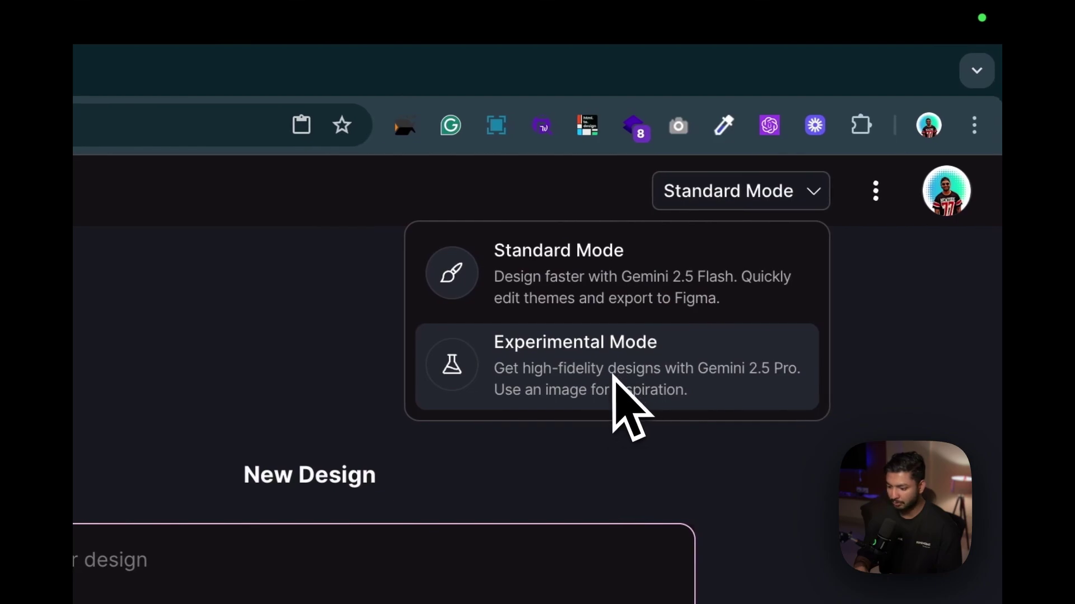
Switch to Experimental Mode and submit the modern online food delivery app prompt.
{"action": "left_click", "coordinate": [614, 375]}
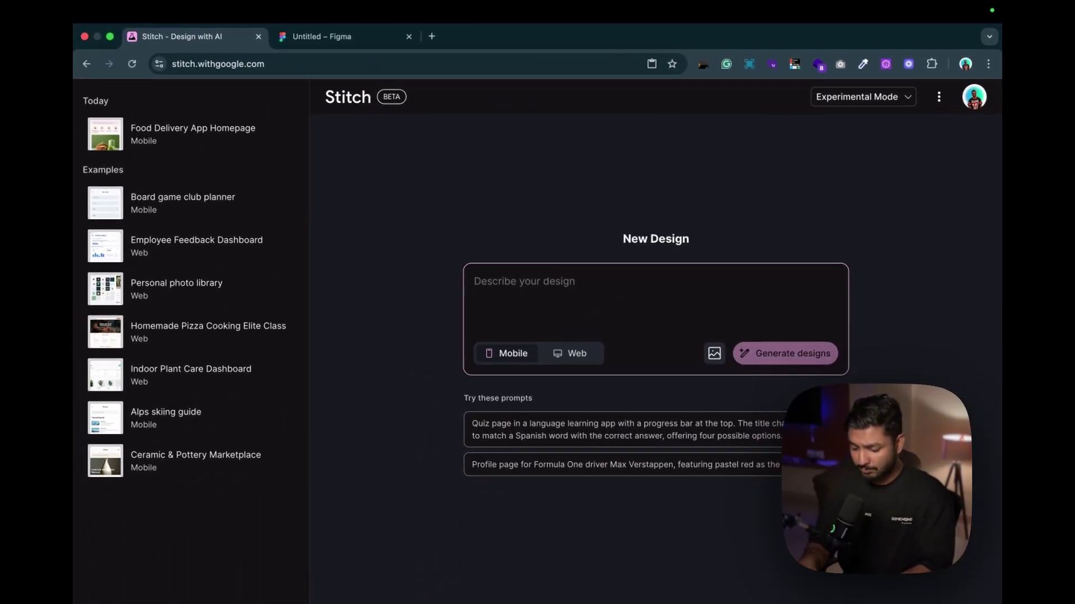
{"action": "type", "text": "Cr"}
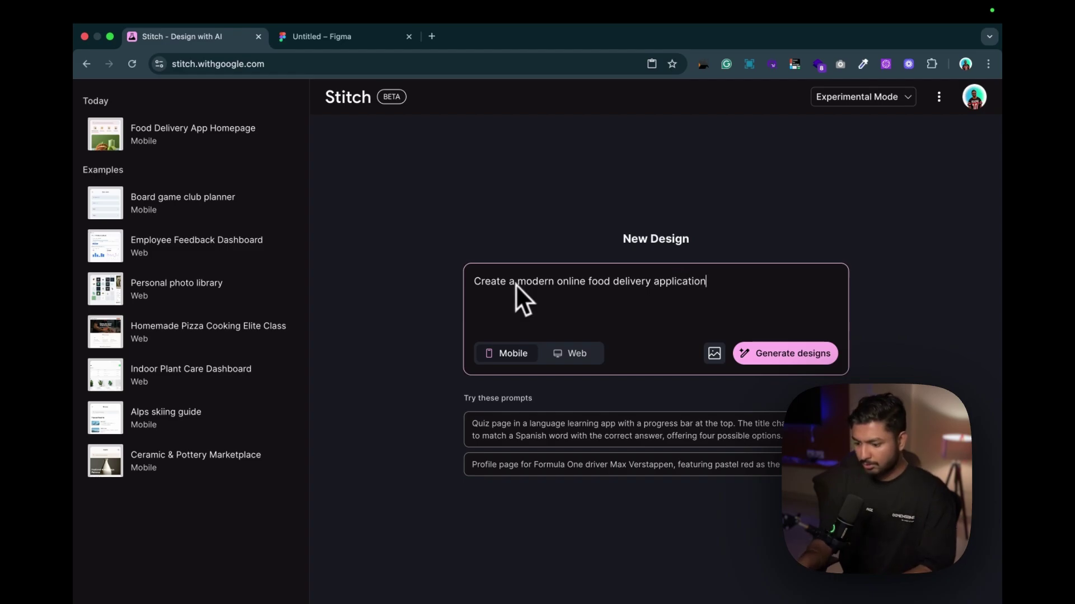
{"action": "key", "text": "Return"}
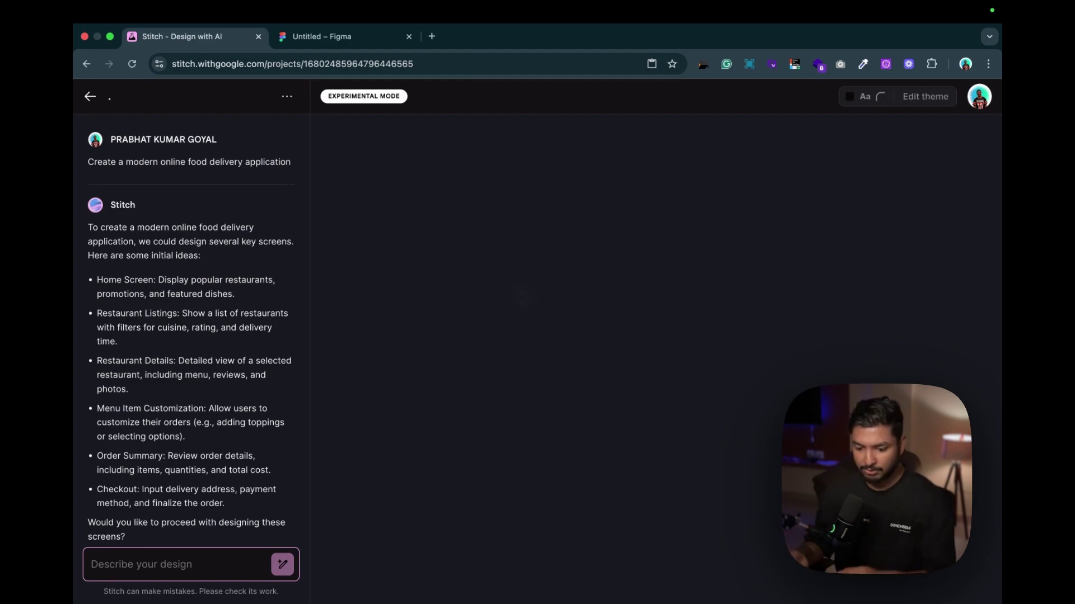
Review Stitch's proposed screens, Home Screen through Checkout, and begin a reply.
{"action": "scroll", "coordinate": [245, 308], "scroll_direction": "down", "scroll_amount": 3}
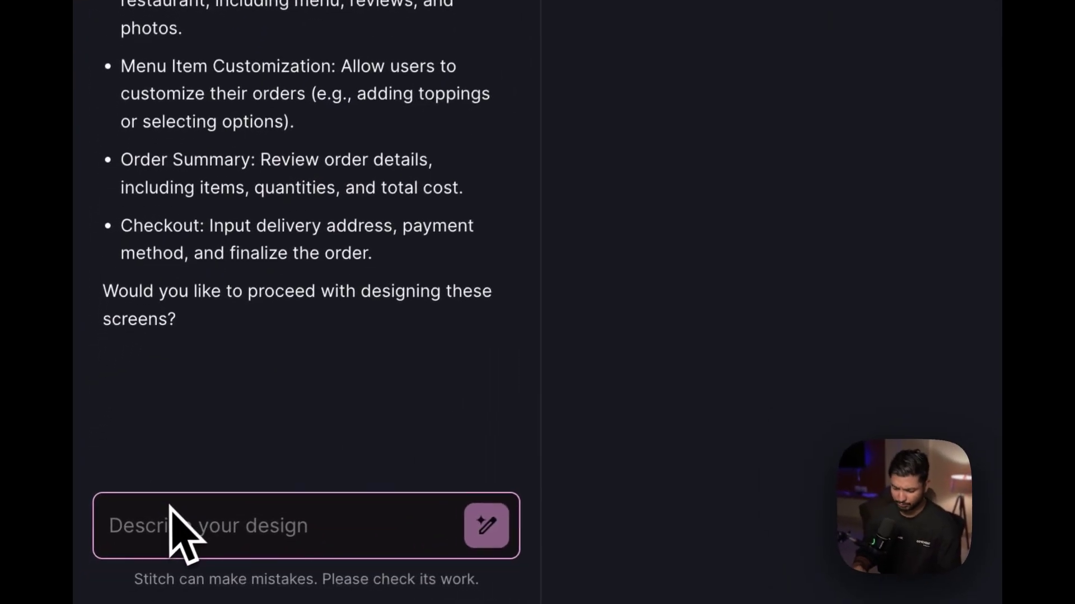
{"action": "left_click", "coordinate": [168, 514]}
Reply 'Yes' to approve the proposed screens and pan across the generated designs.
{"action": "type", "text": "Yes"}
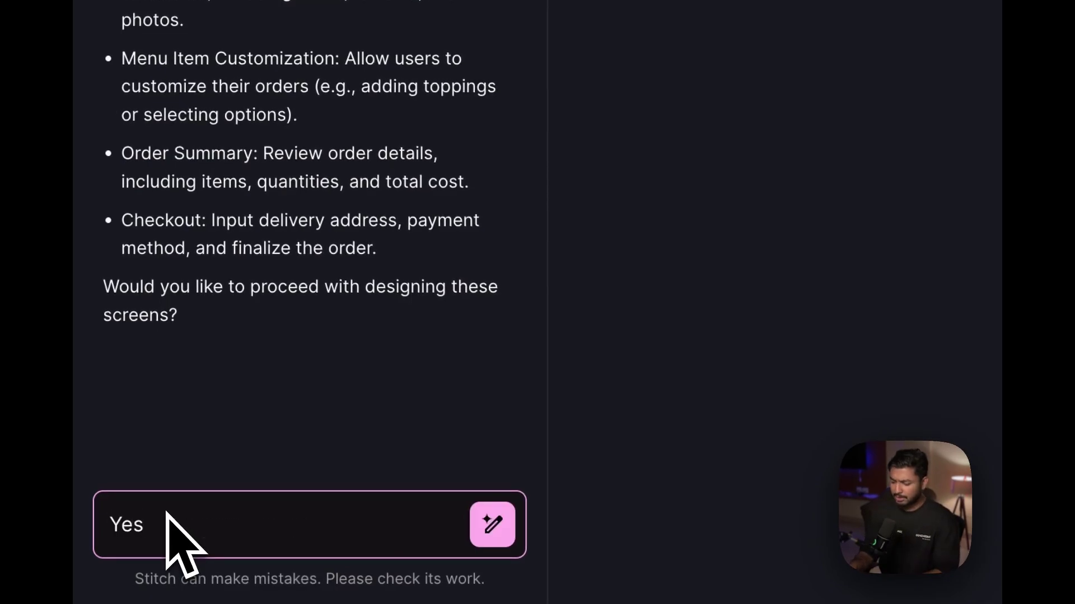
{"action": "key", "text": "Return"}
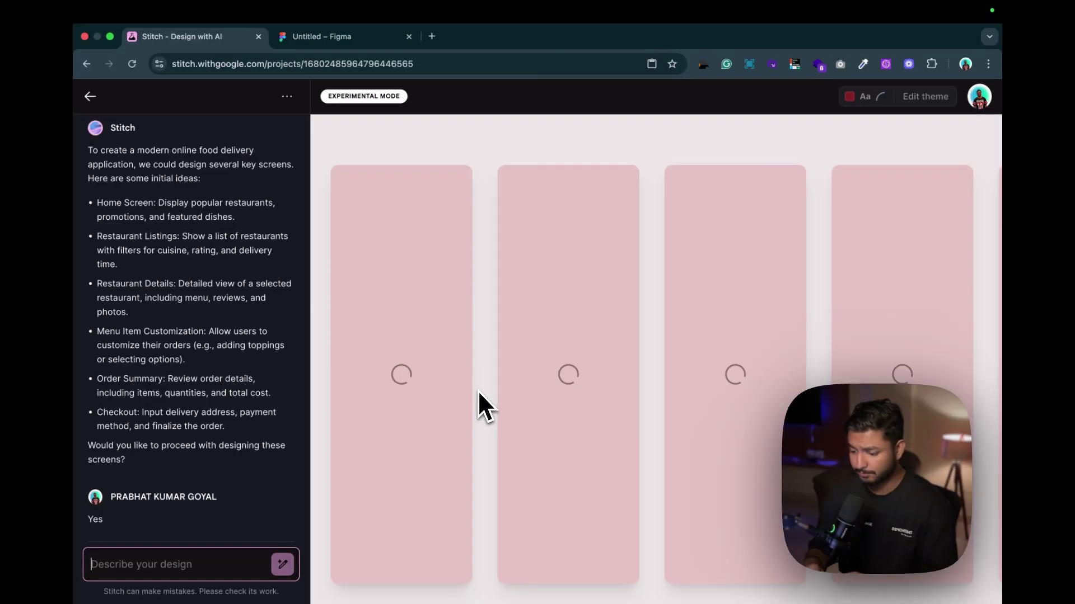
{"action": "scroll", "coordinate": [700, 284], "scroll_direction": "right", "scroll_amount": 2}
{"action": "scroll", "coordinate": [700, 283], "scroll_direction": "left", "scroll_amount": 3}
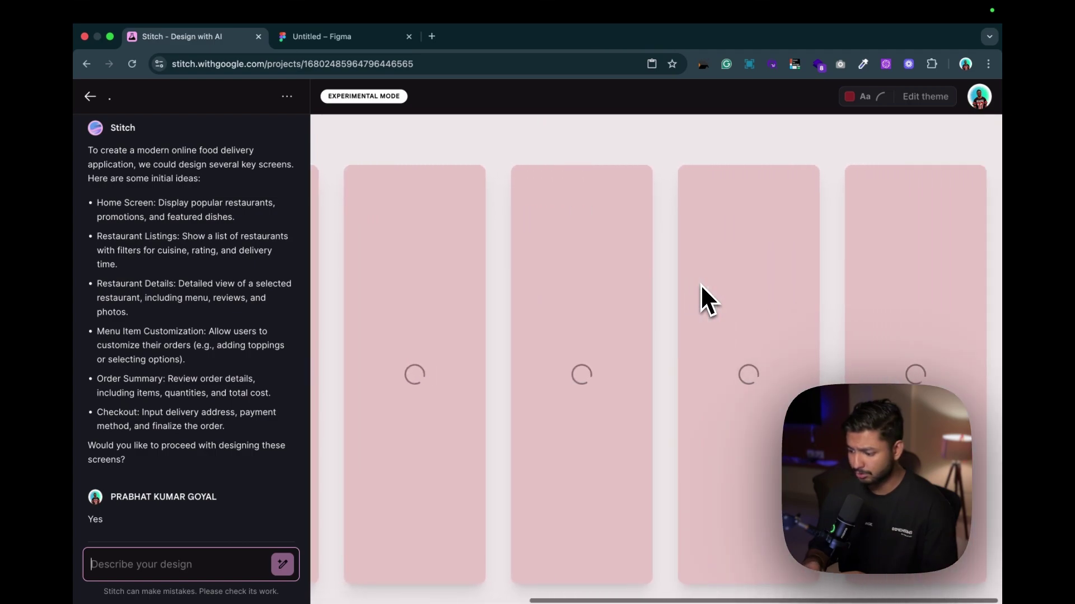
{"action": "scroll", "coordinate": [700, 283], "scroll_direction": "right", "scroll_amount": 1}
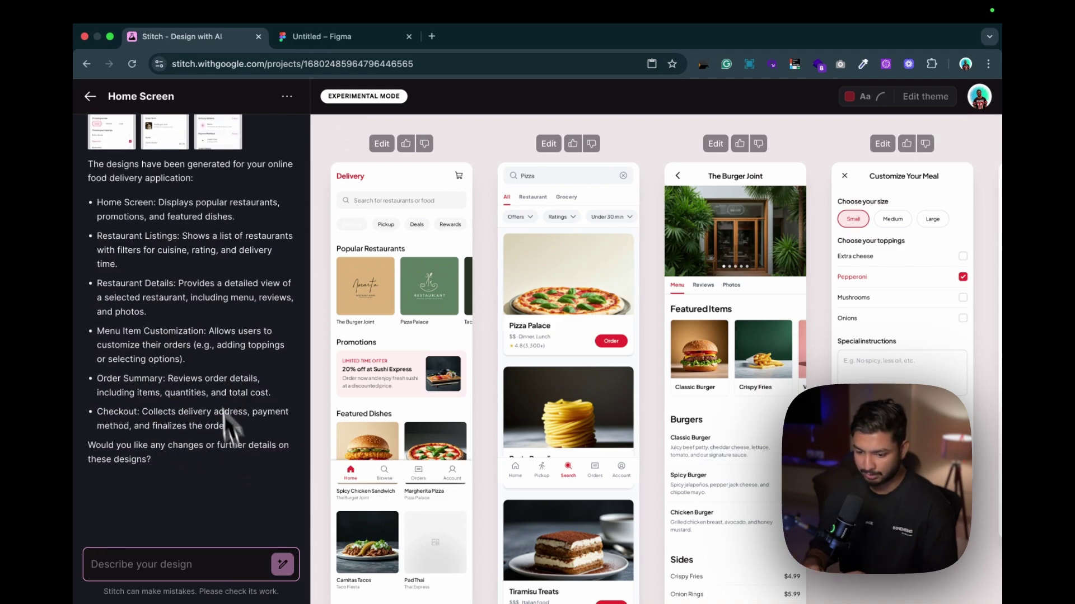
{"action": "scroll", "coordinate": [204, 318], "scroll_direction": "up", "scroll_amount": 1}
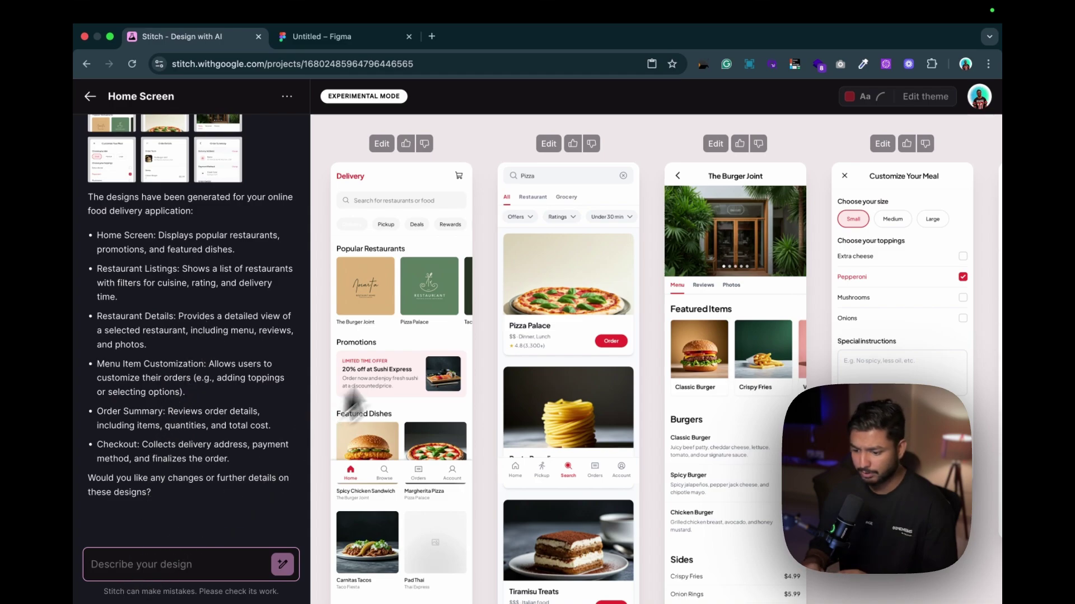
{"action": "scroll", "coordinate": [561, 360], "scroll_direction": "down", "scroll_amount": 5}
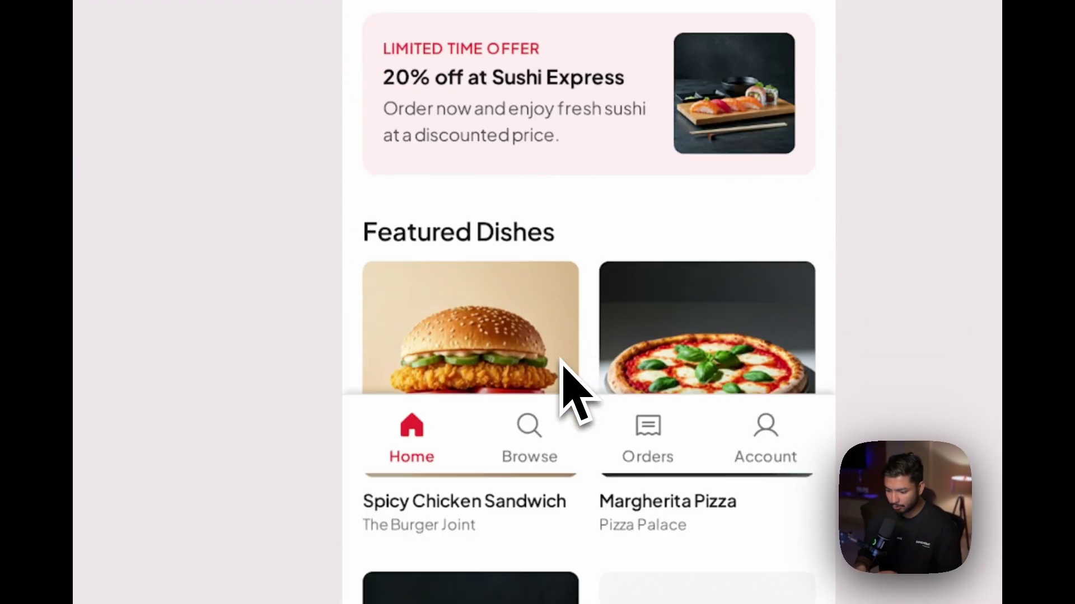
{"action": "scroll", "coordinate": [562, 360], "scroll_direction": "up", "scroll_amount": 4}
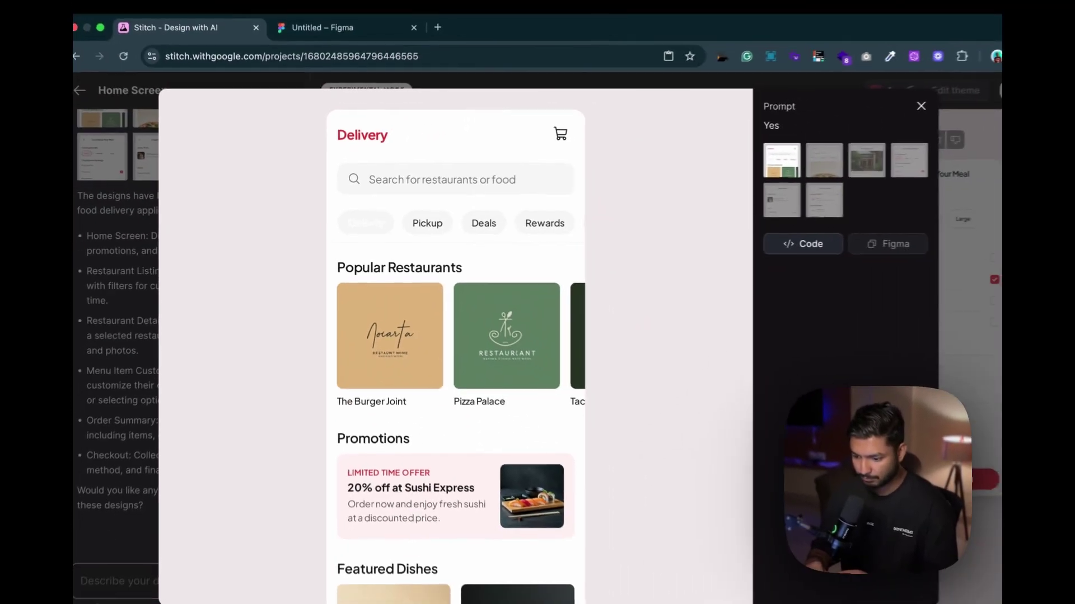
{"action": "scroll", "coordinate": [431, 297], "scroll_direction": "down", "scroll_amount": 5}
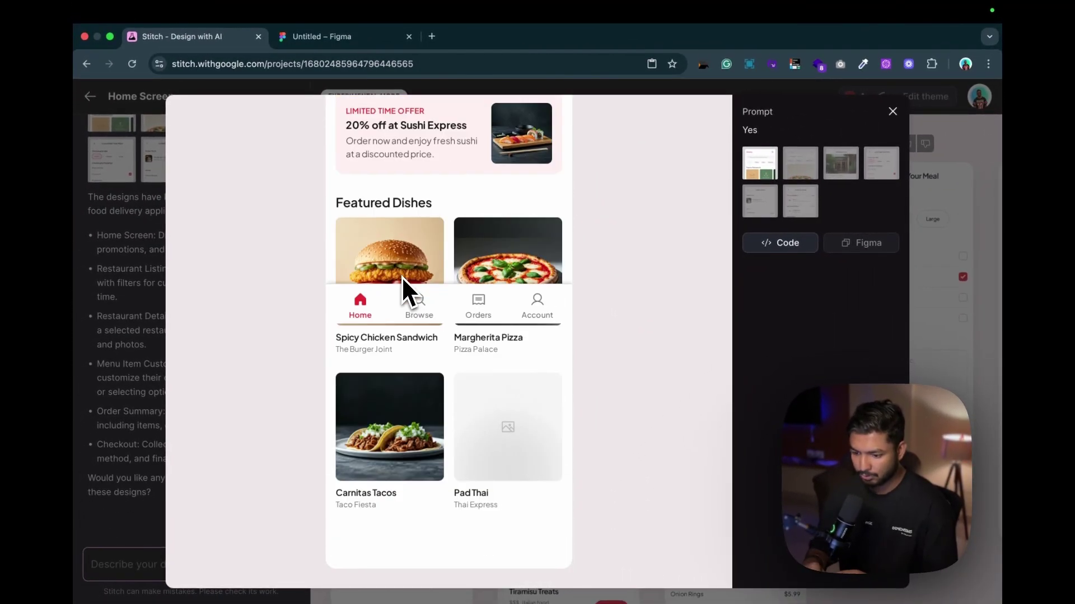
{"action": "scroll", "coordinate": [402, 276], "scroll_direction": "up", "scroll_amount": 5}
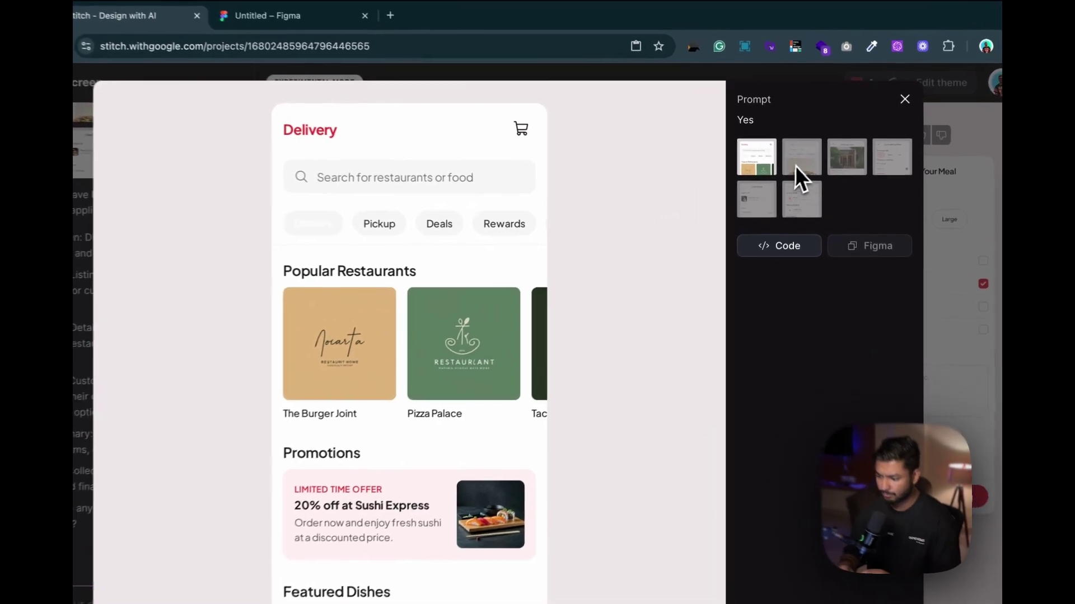
{"action": "left_click", "coordinate": [800, 163]}
{"action": "scroll", "coordinate": [442, 324], "scroll_direction": "down", "scroll_amount": 5}
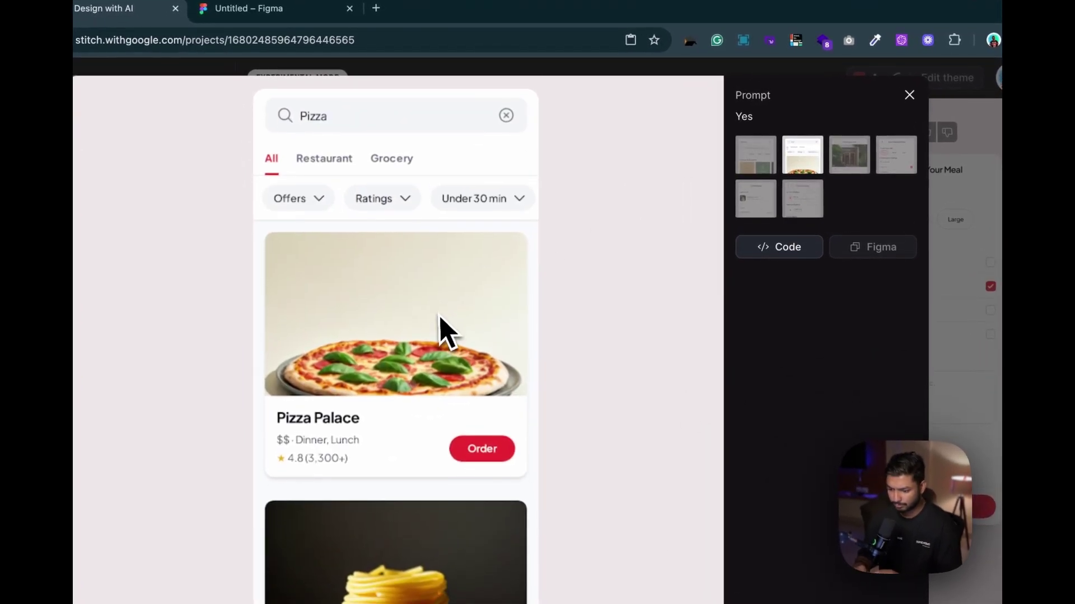
{"action": "scroll", "coordinate": [443, 330], "scroll_direction": "down", "scroll_amount": 5}
{"action": "scroll", "coordinate": [442, 330], "scroll_direction": "up", "scroll_amount": 10}
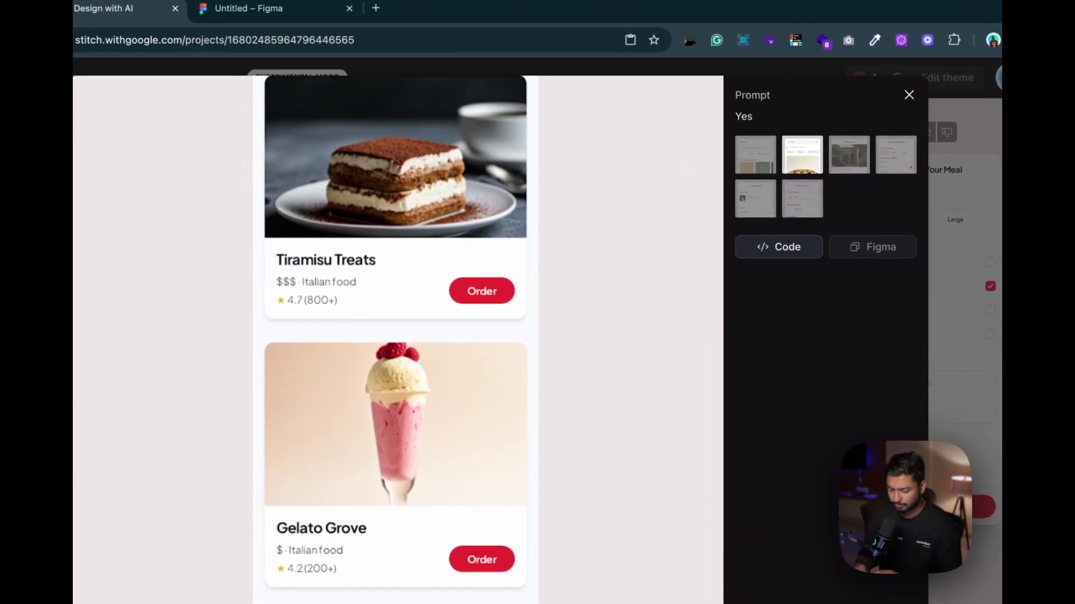
{"action": "left_click", "coordinate": [846, 167]}
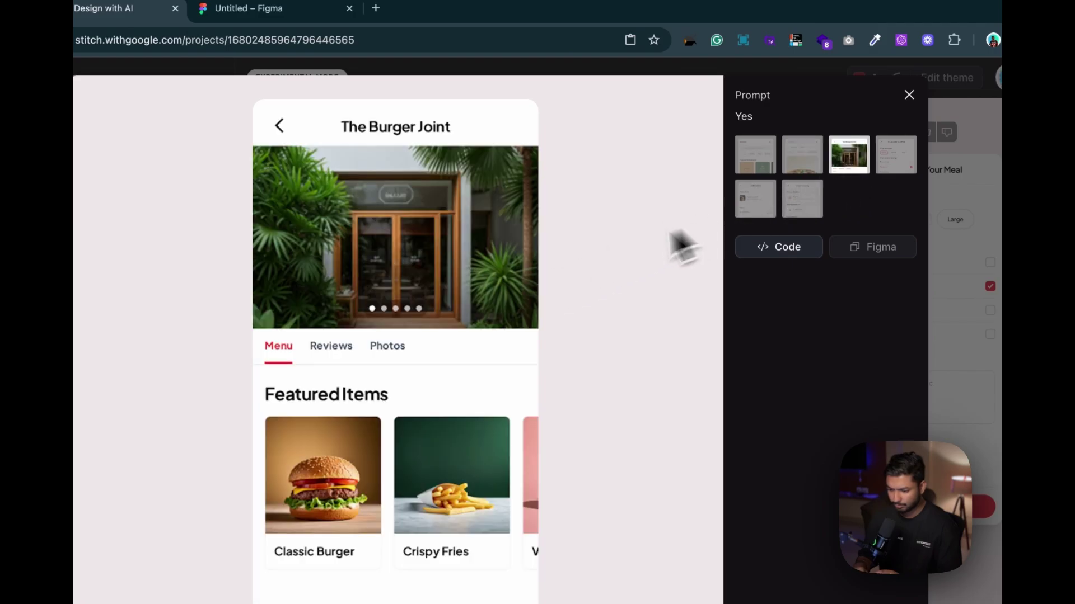
{"action": "scroll", "coordinate": [419, 376], "scroll_direction": "down", "scroll_amount": 2}
{"action": "scroll", "coordinate": [417, 386], "scroll_direction": "down", "scroll_amount": 10}
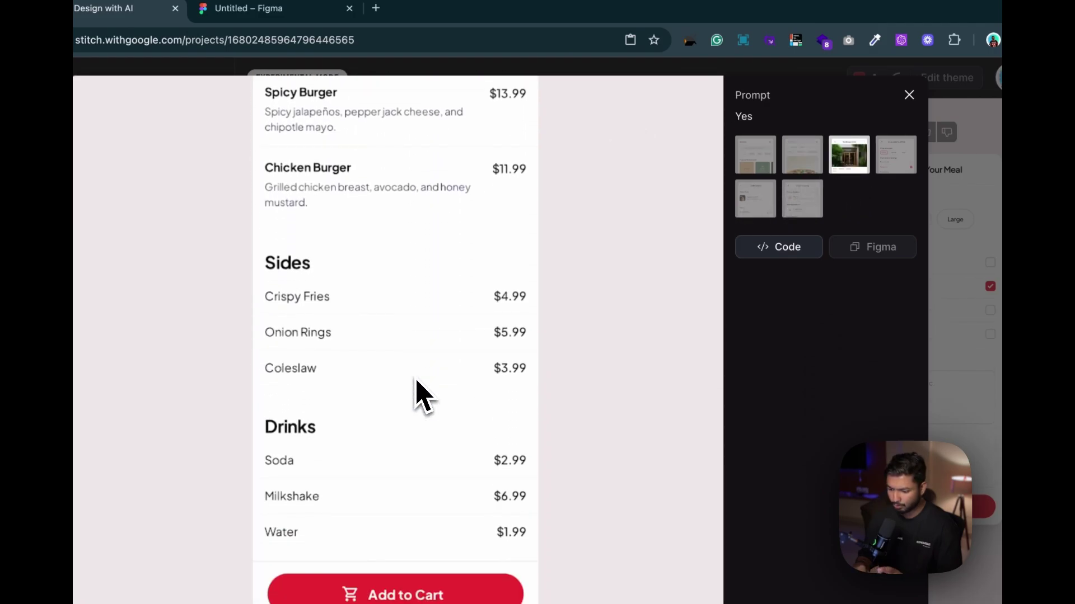
{"action": "left_click", "coordinate": [895, 157]}
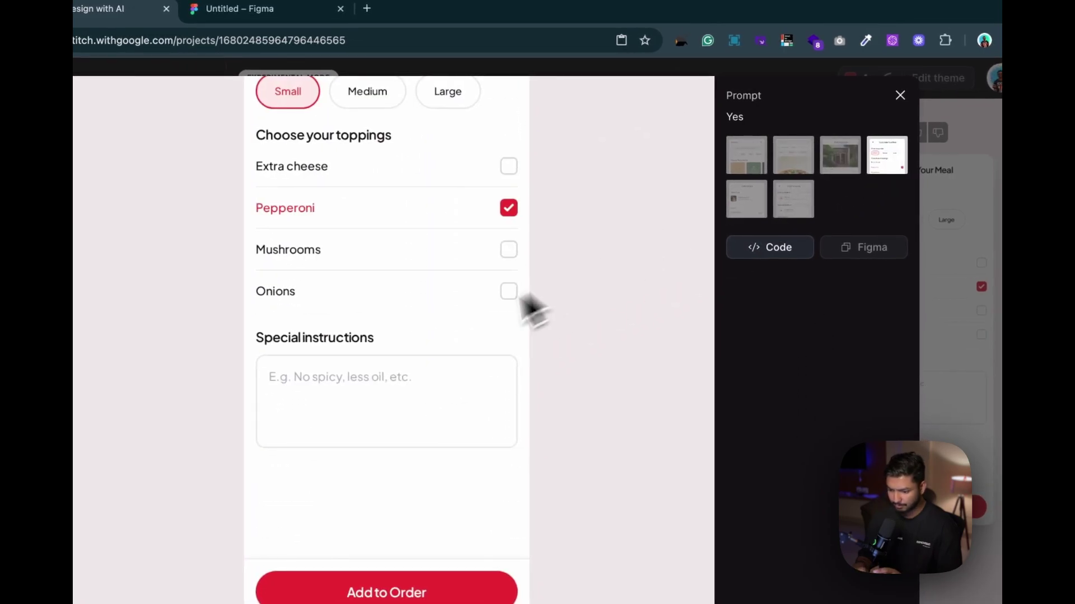
{"action": "scroll", "coordinate": [487, 330], "scroll_direction": "up", "scroll_amount": 3}
{"action": "scroll", "coordinate": [445, 347], "scroll_direction": "down", "scroll_amount": 2}
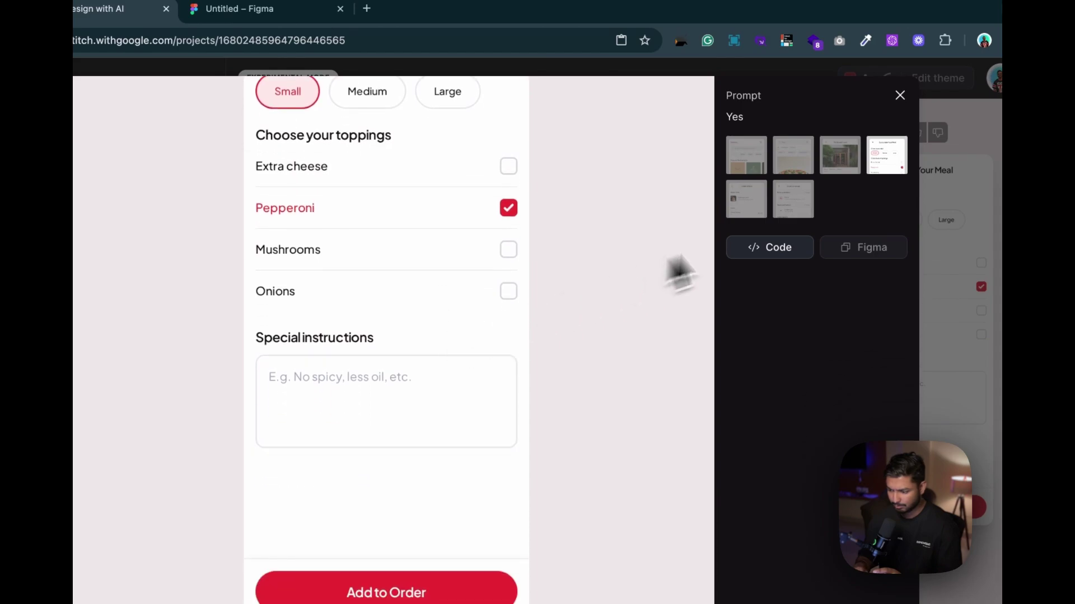
{"action": "left_click", "coordinate": [752, 215]}
{"action": "scroll", "coordinate": [503, 319], "scroll_direction": "down", "scroll_amount": 2}
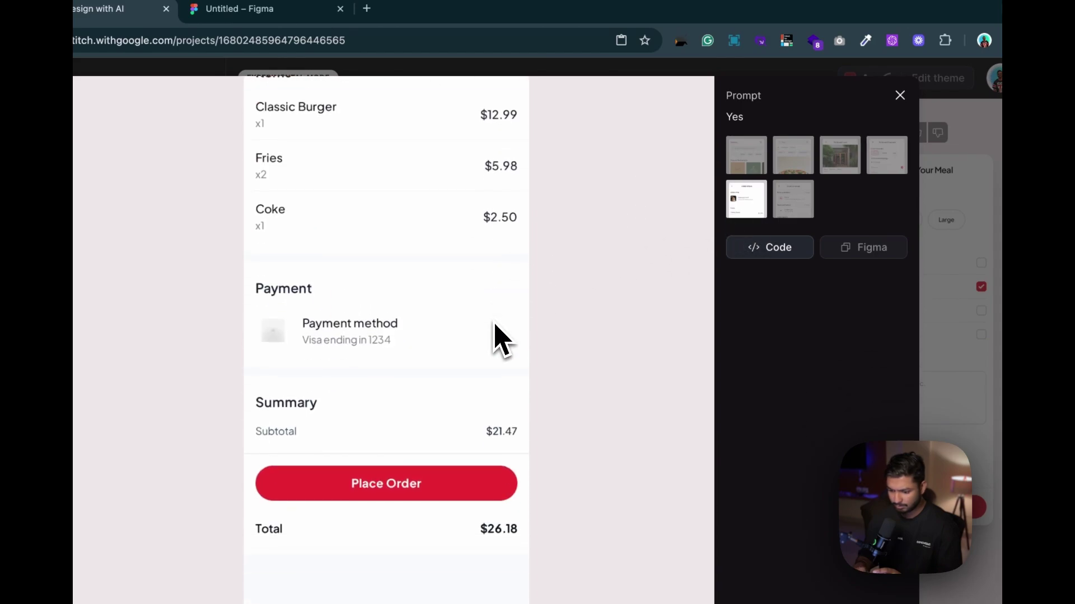
{"action": "scroll", "coordinate": [499, 339], "scroll_direction": "up", "scroll_amount": 3}
{"action": "left_click", "coordinate": [790, 210]}
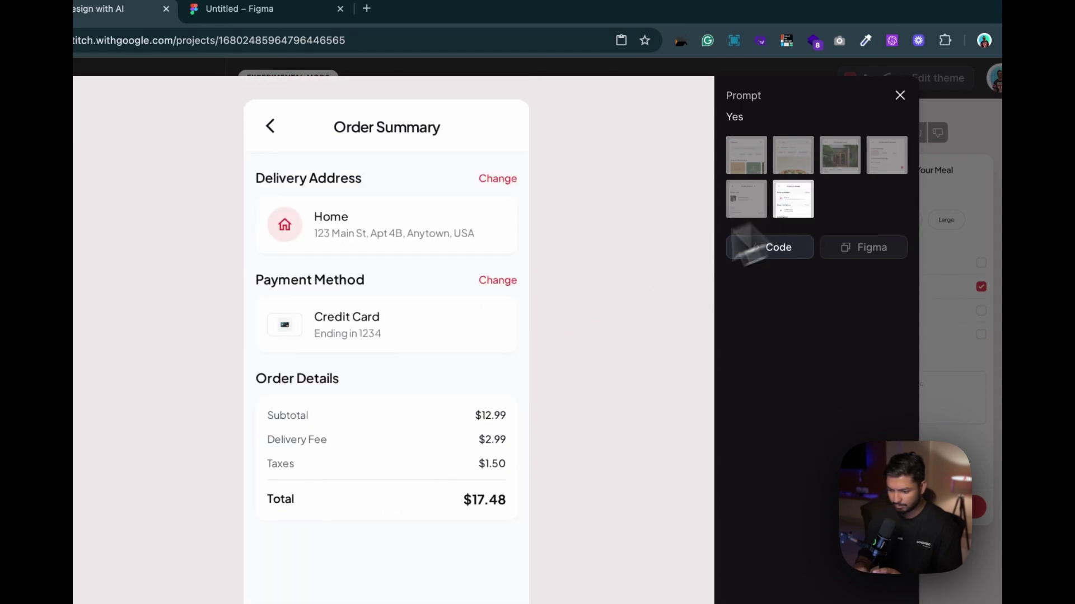
{"action": "scroll", "coordinate": [463, 392], "scroll_direction": "down", "scroll_amount": 2}
{"action": "scroll", "coordinate": [460, 392], "scroll_direction": "up", "scroll_amount": 2}
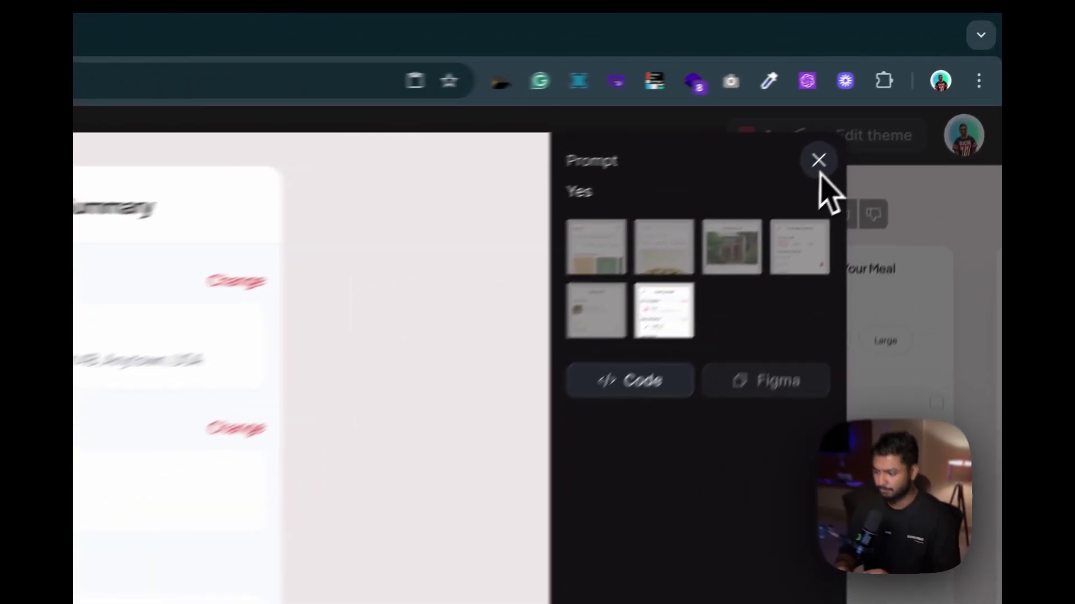
{"action": "left_click", "coordinate": [892, 111]}
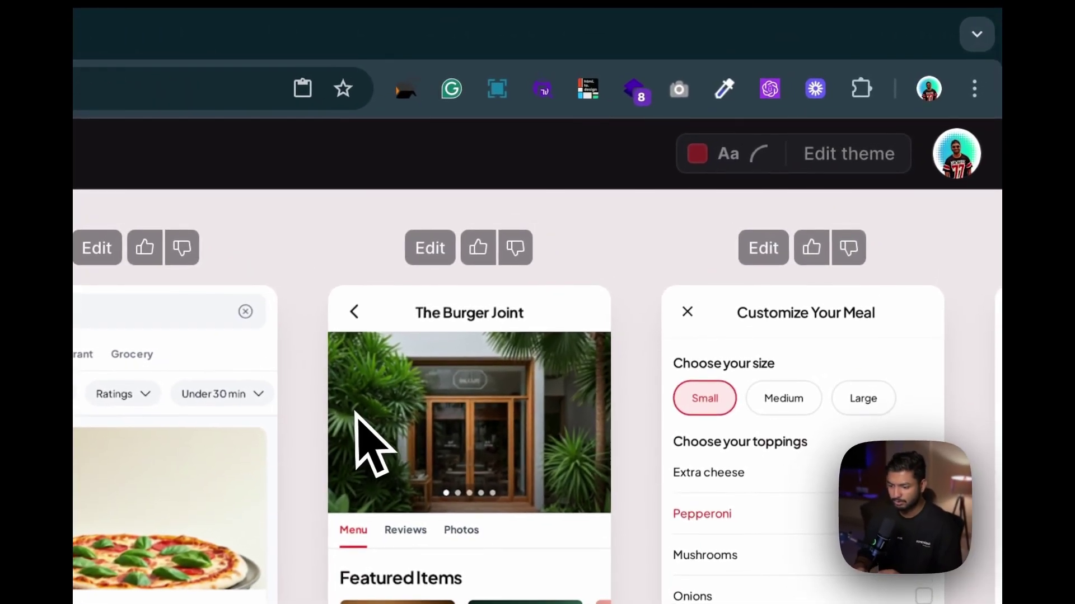